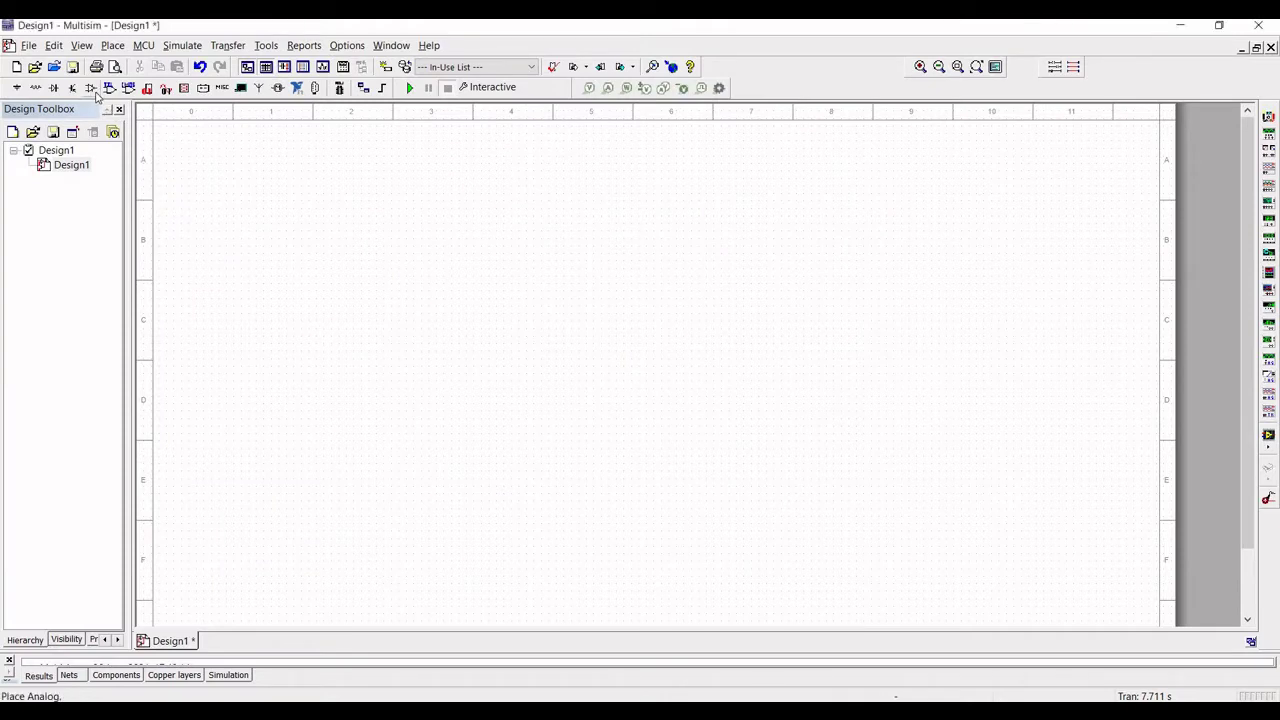
Find the LM741H op-amp and place it as U1 near the centre of the schematic
left_click(95, 91)
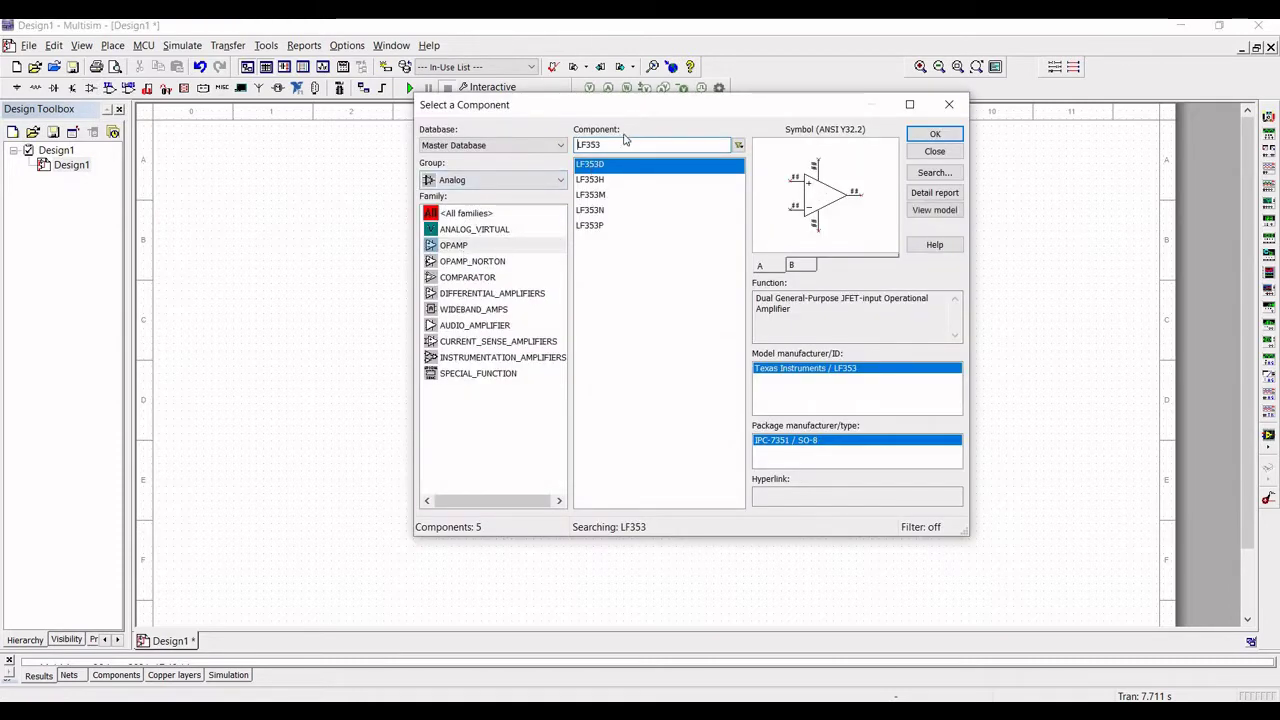
key("BackSpace")
key("BackSpace")
key("BackSpace")
key("BackSpace")
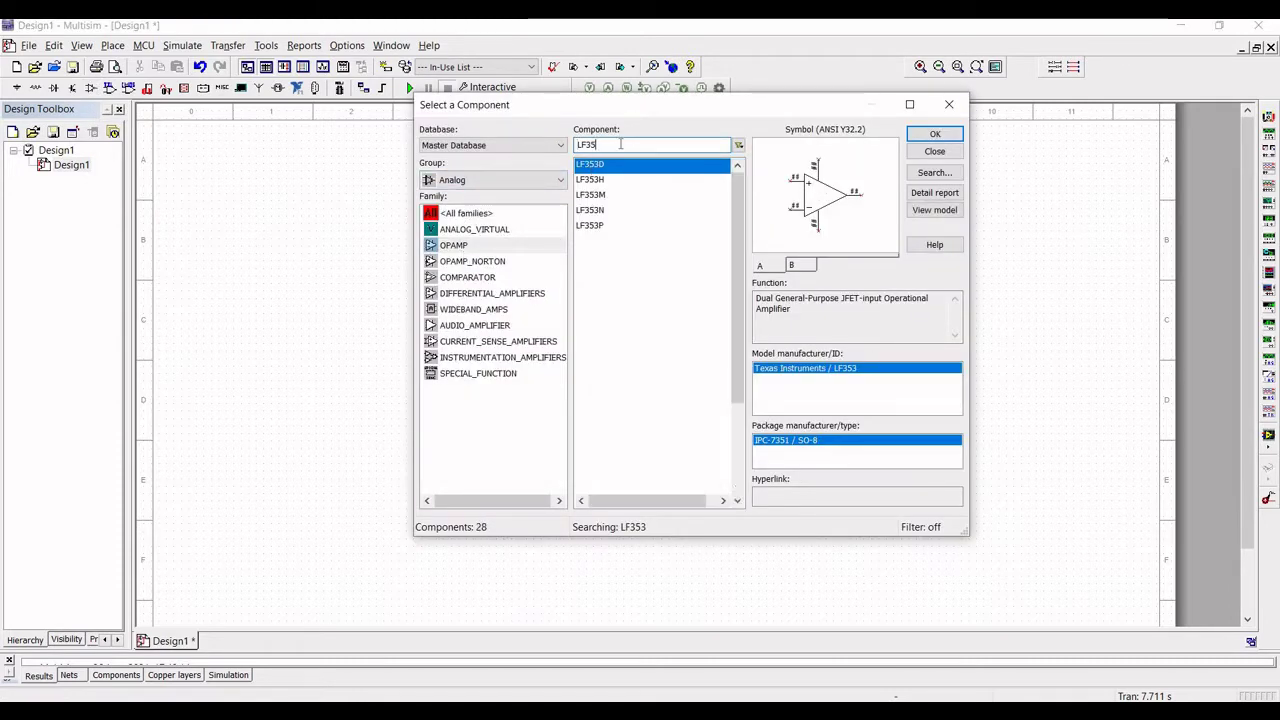
type("M")
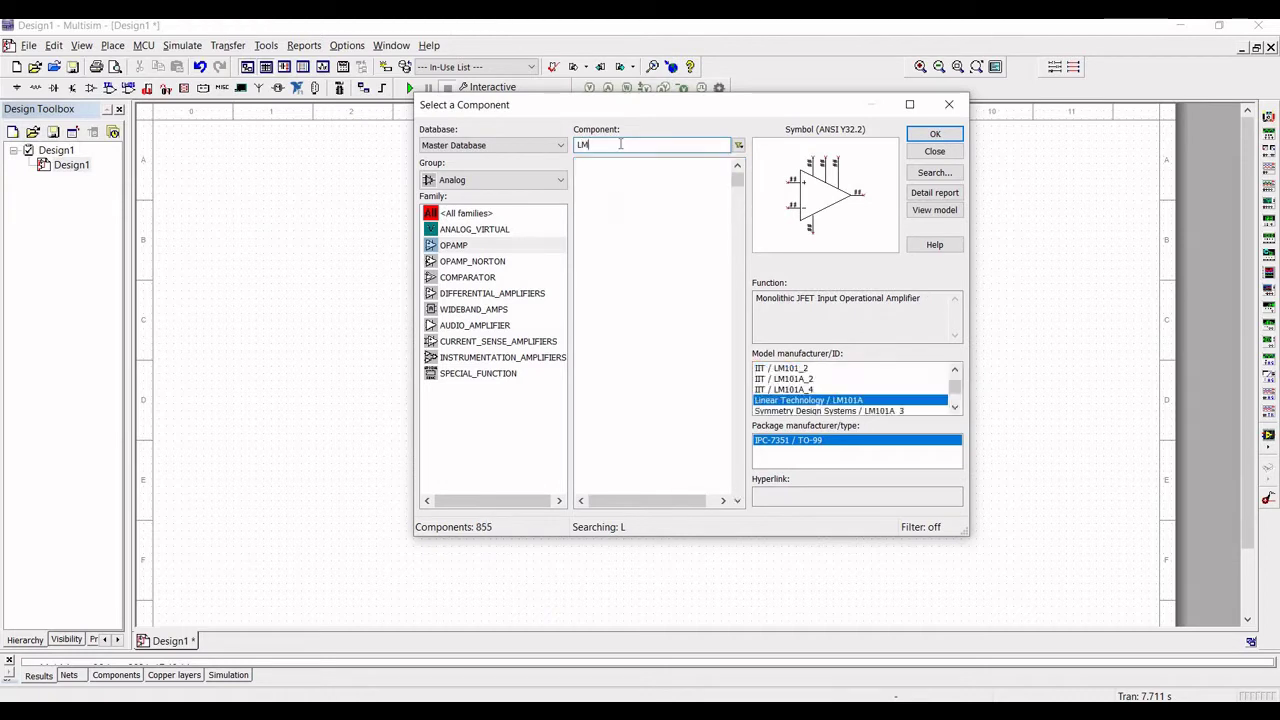
type("741")
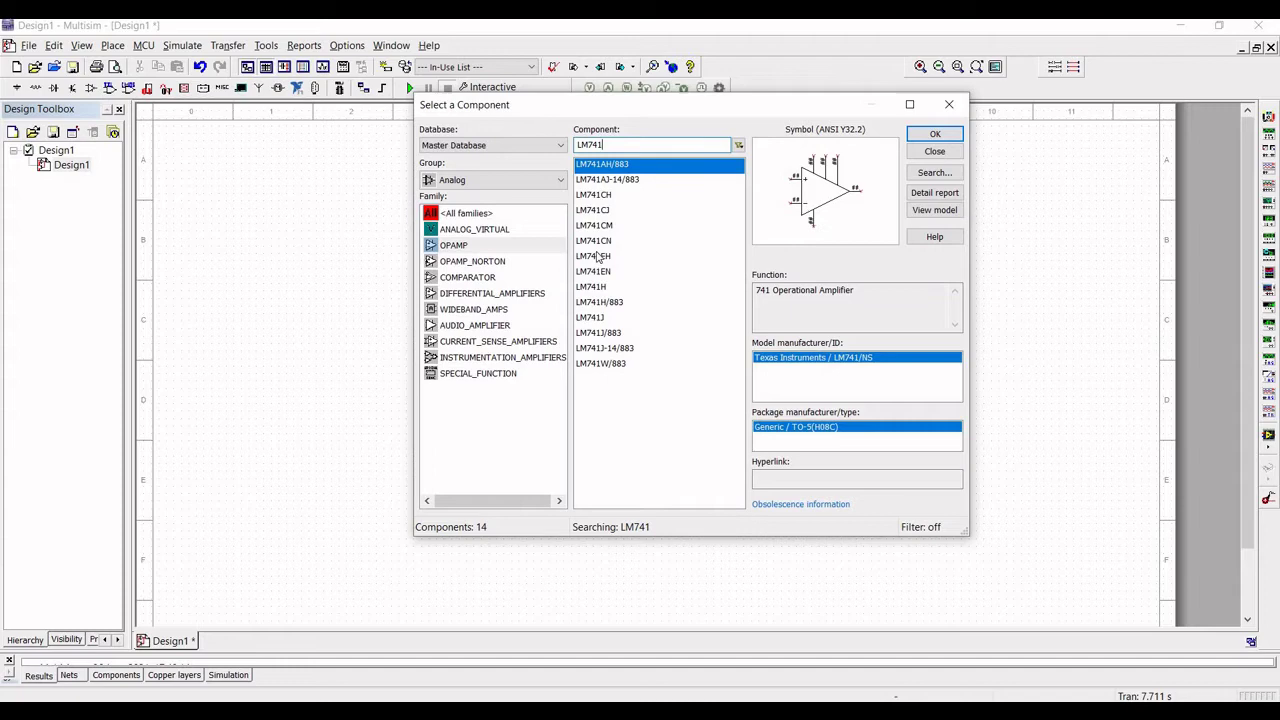
left_click(596, 287)
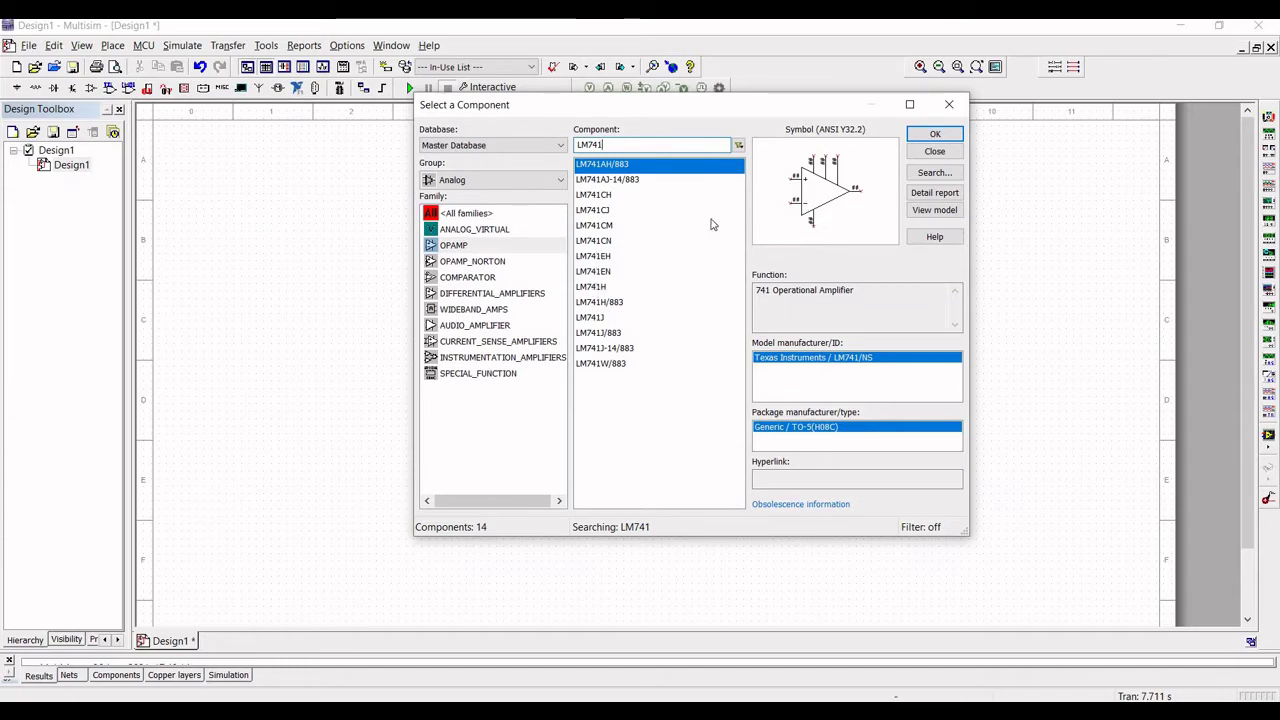
left_click(930, 134)
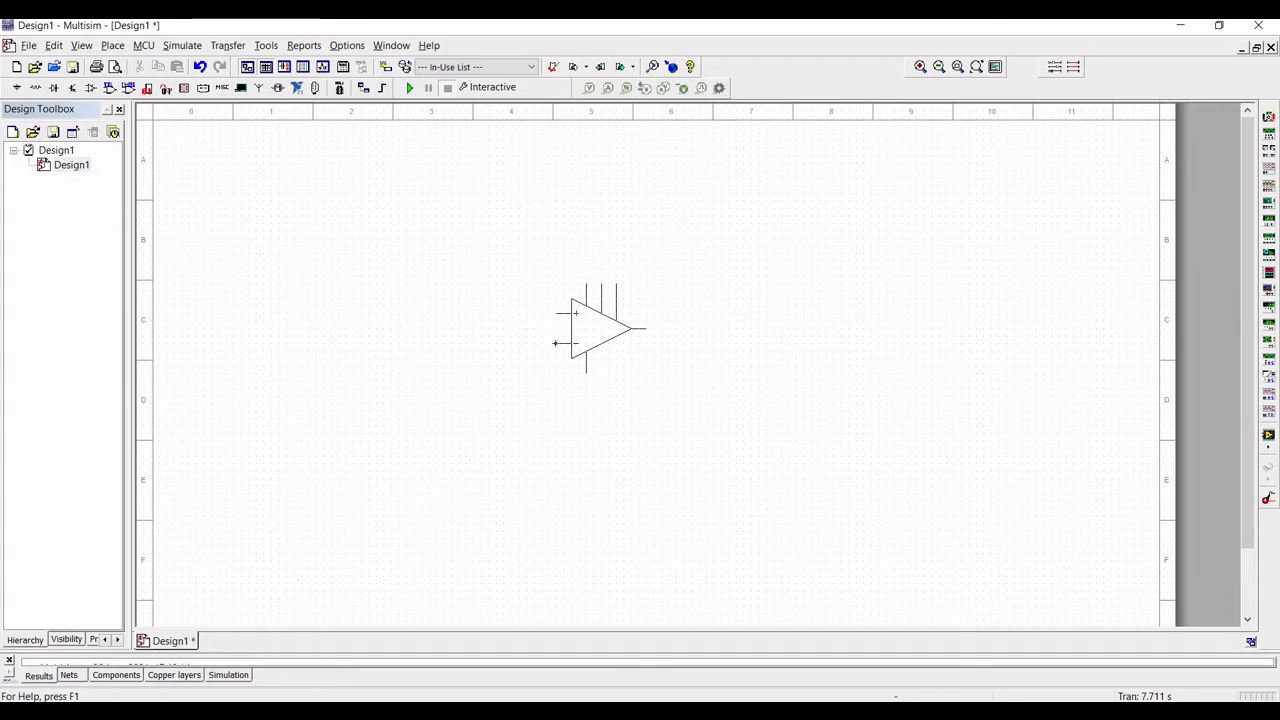
left_click(557, 347)
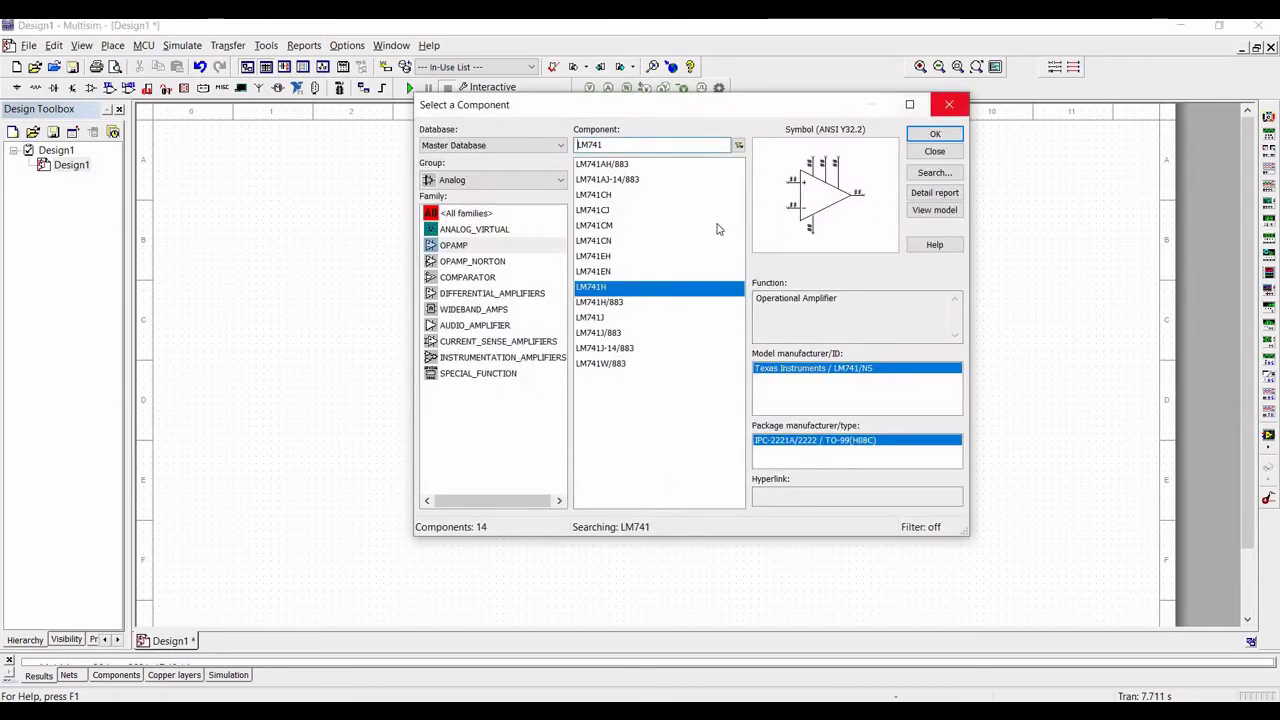
left_click(949, 104)
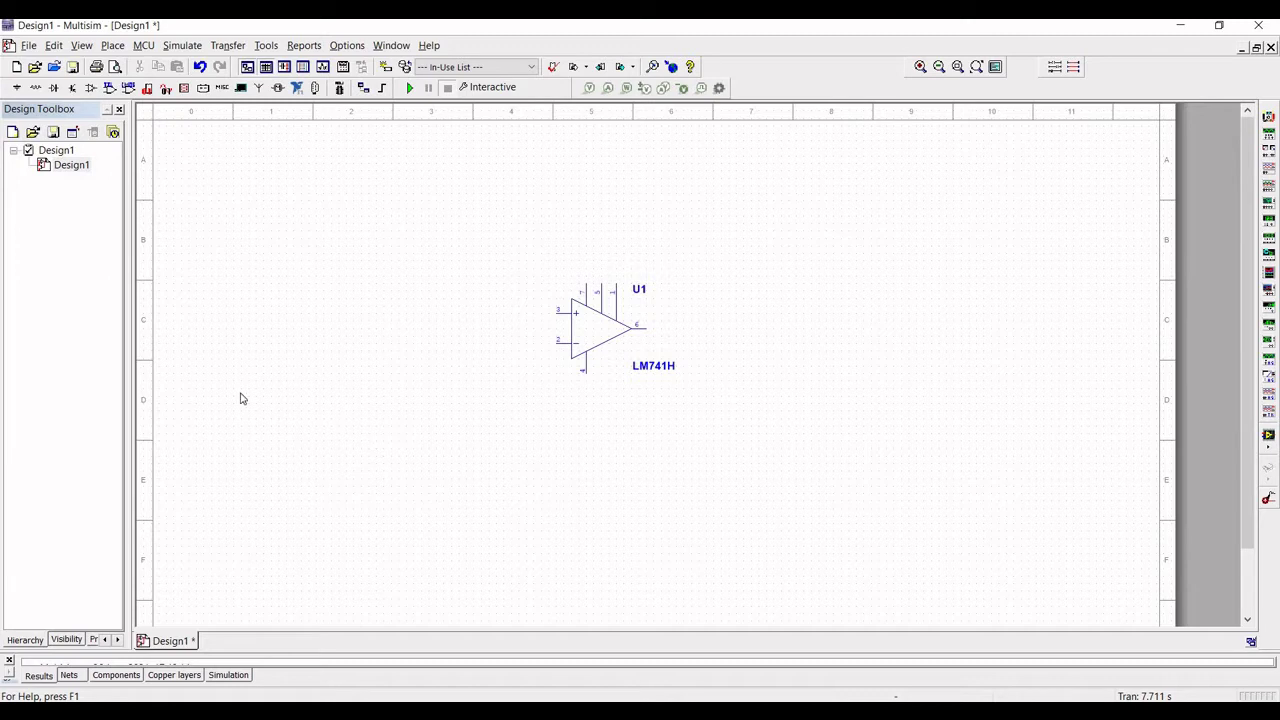
Place a 270 Ω resistor, R1, to the left of the op-amp
left_click(37, 89)
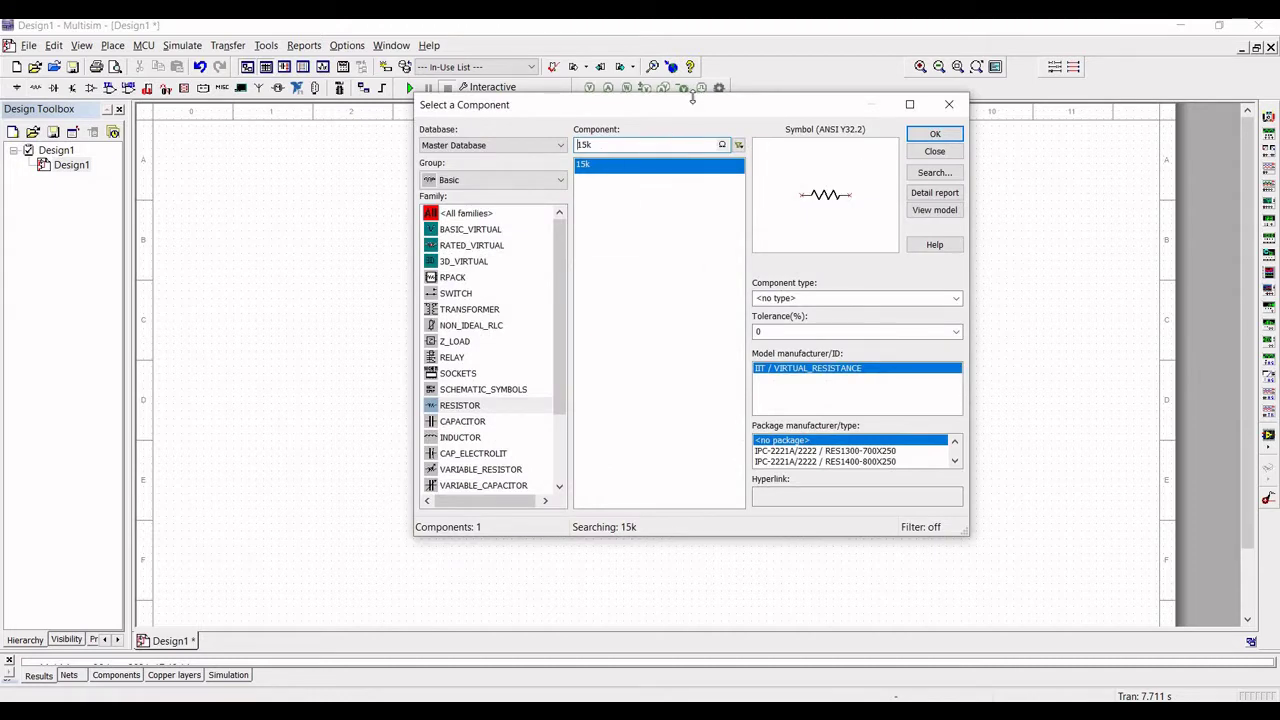
left_click(601, 146)
key("BackSpace")
key("BackSpace")
key("BackSpace")
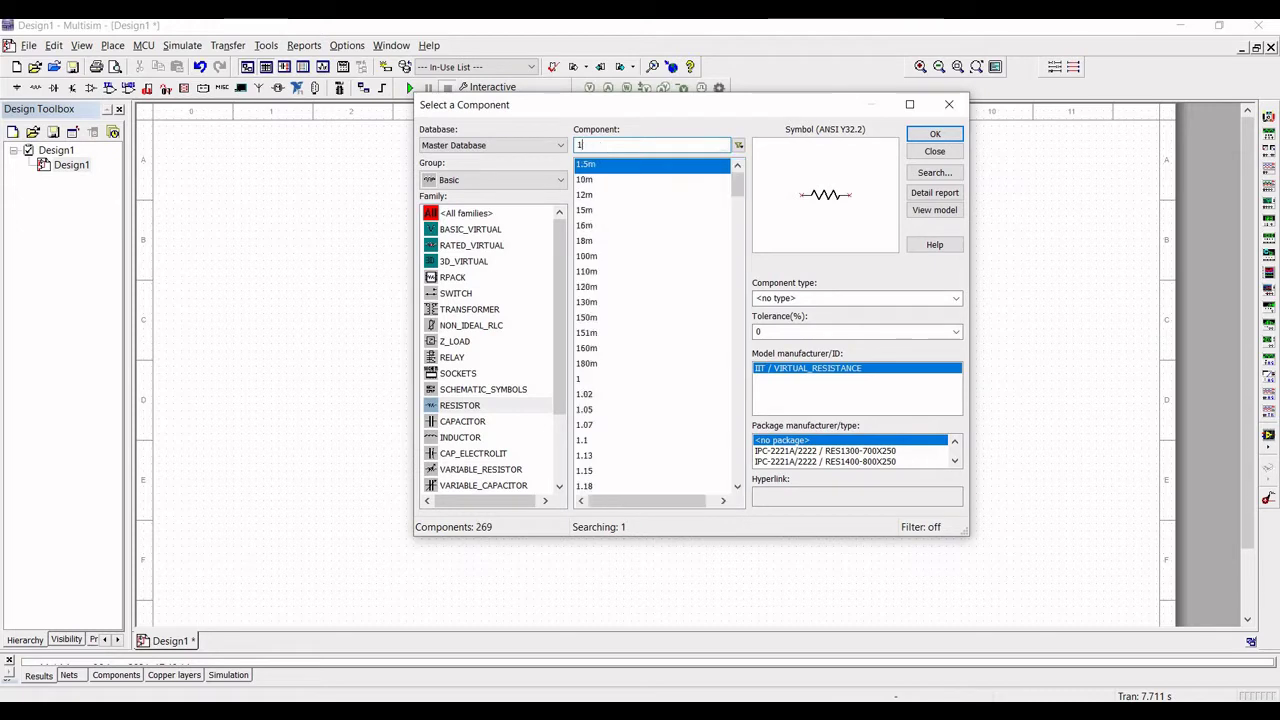
type("270")
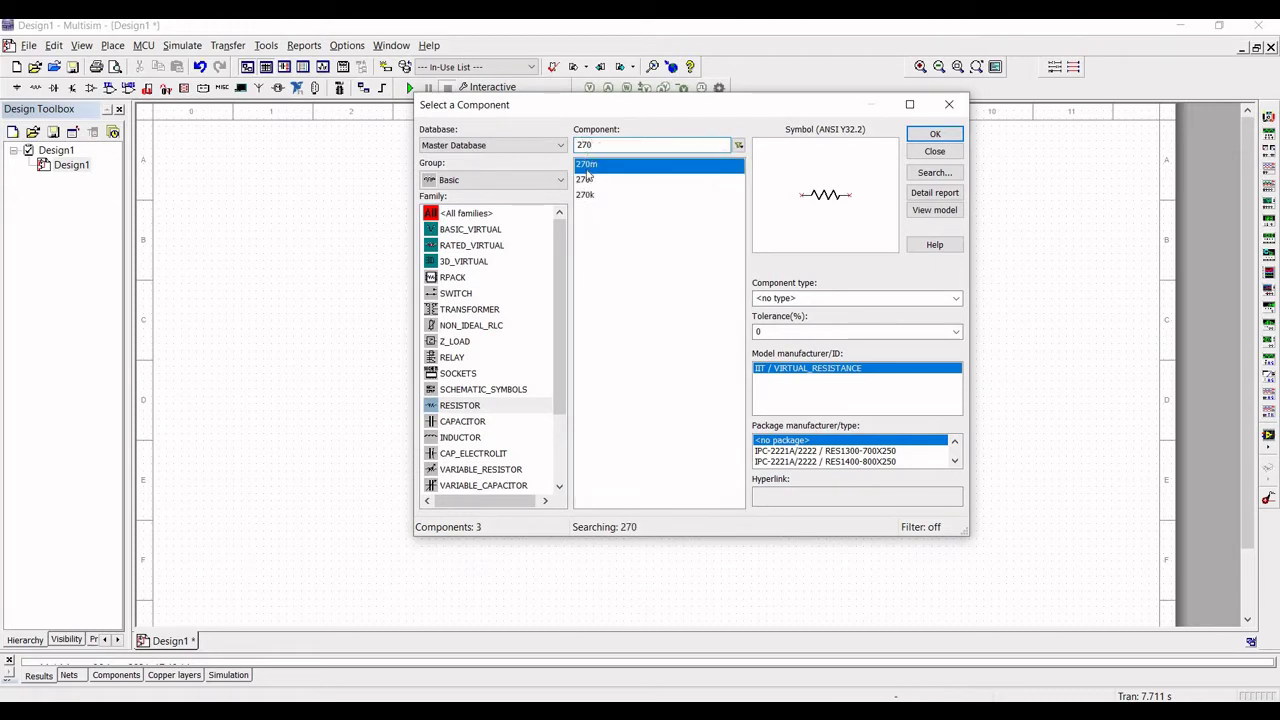
left_click(588, 180)
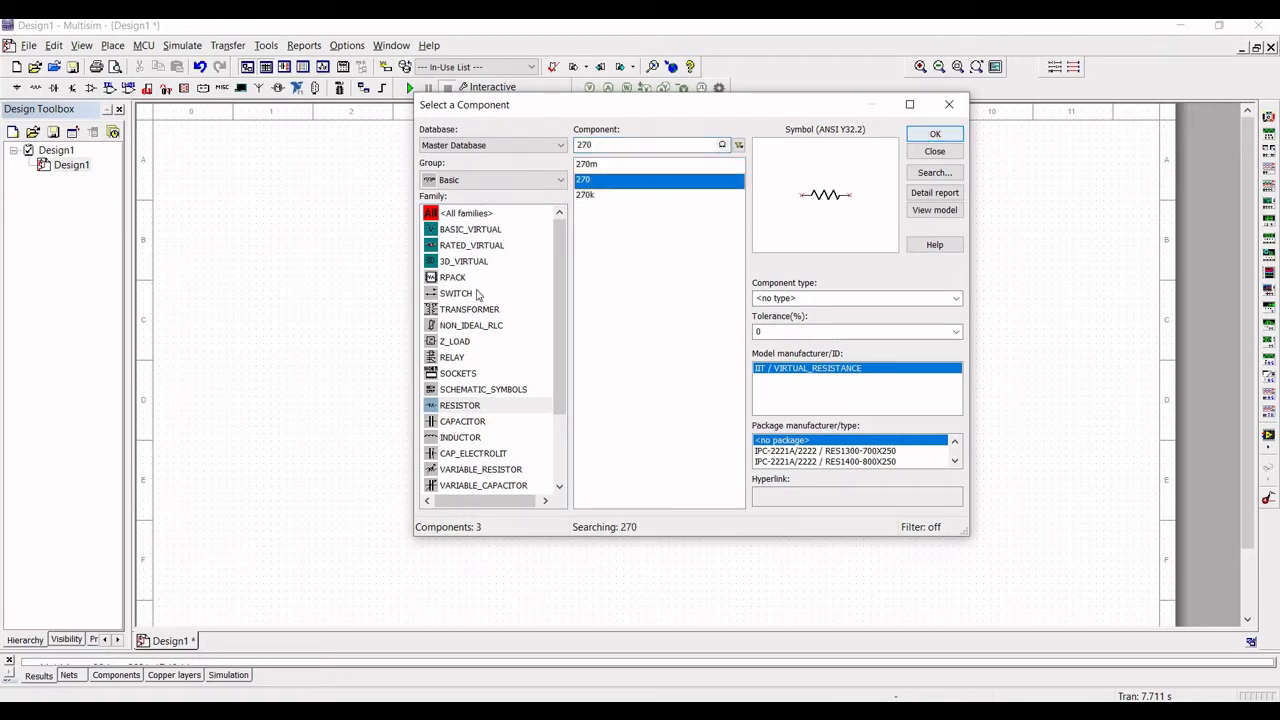
left_click(932, 135)
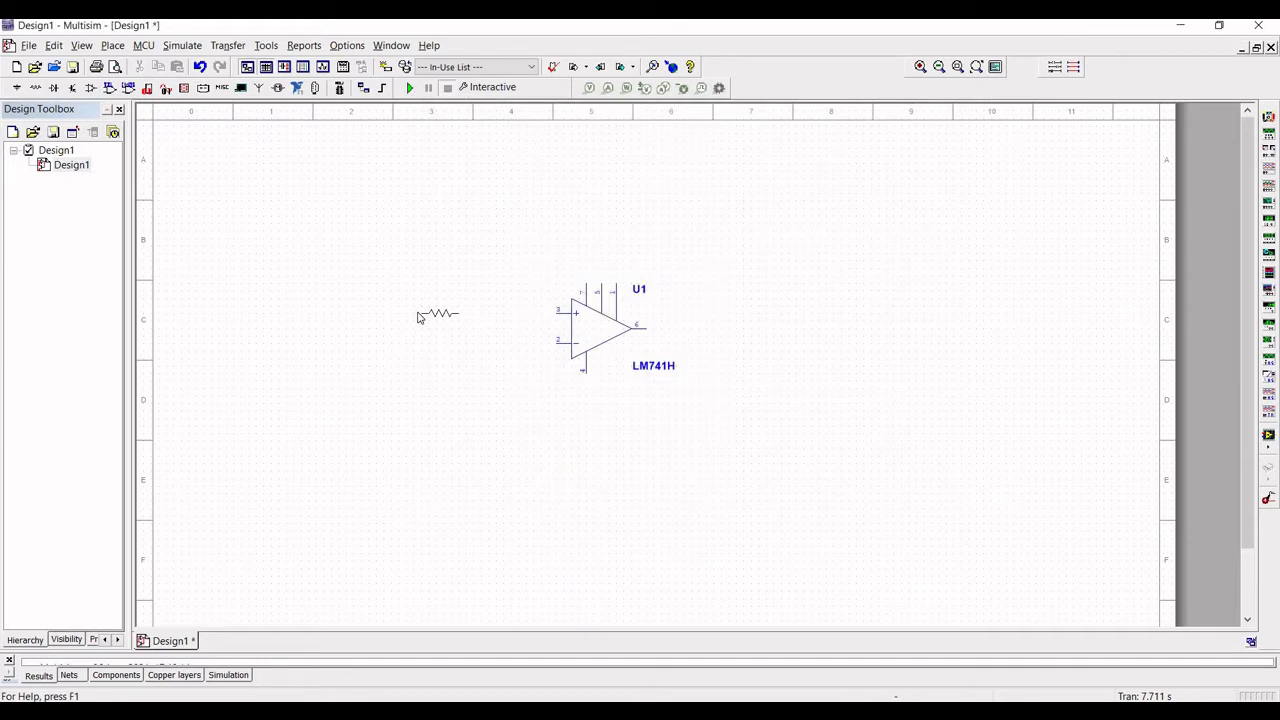
key("Escape")
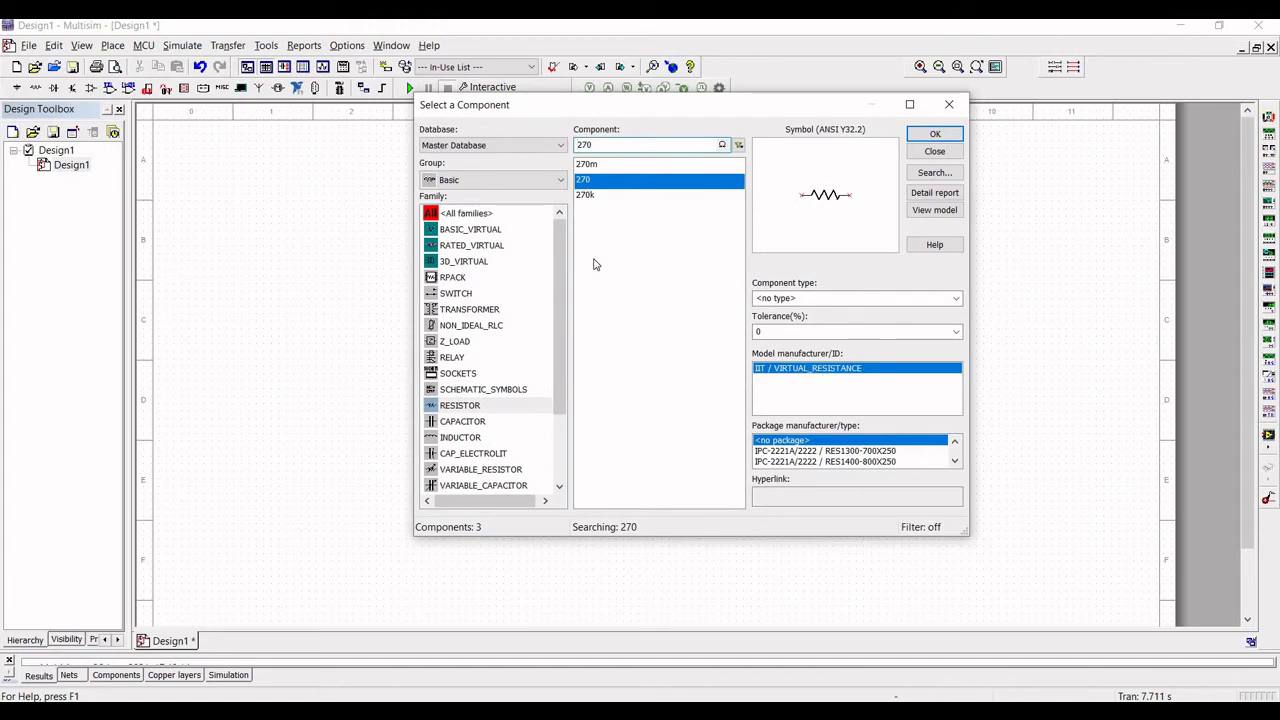
Place an upright 18 kΩ resistor, R2, to the right of the op-amp
left_click(605, 144)
key("BackSpace")
key("BackSpace")
key("BackSpace")
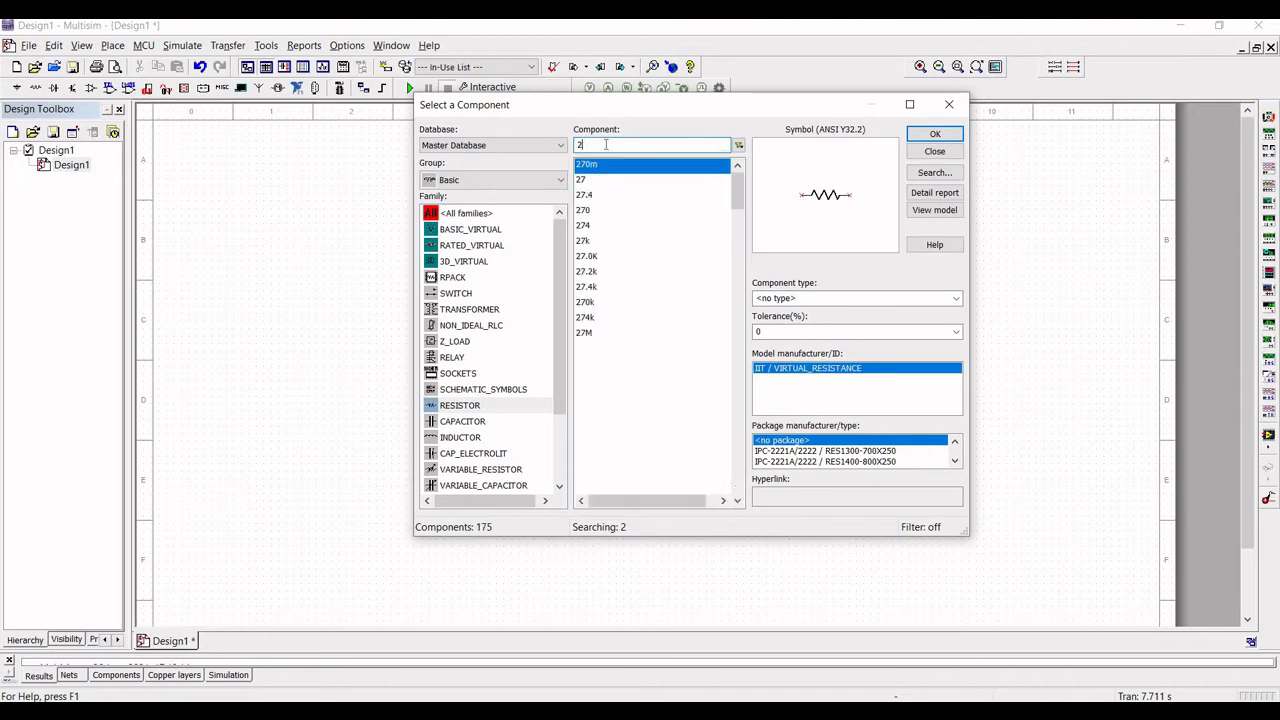
type("18")
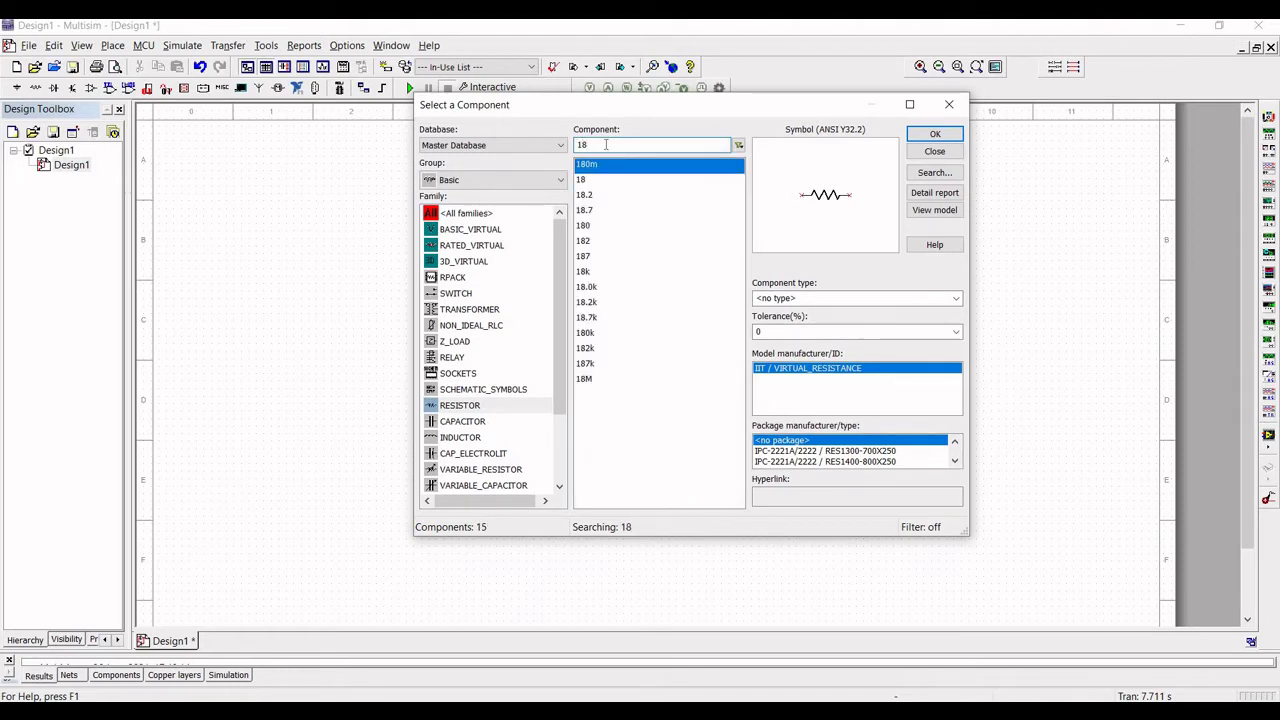
type("k")
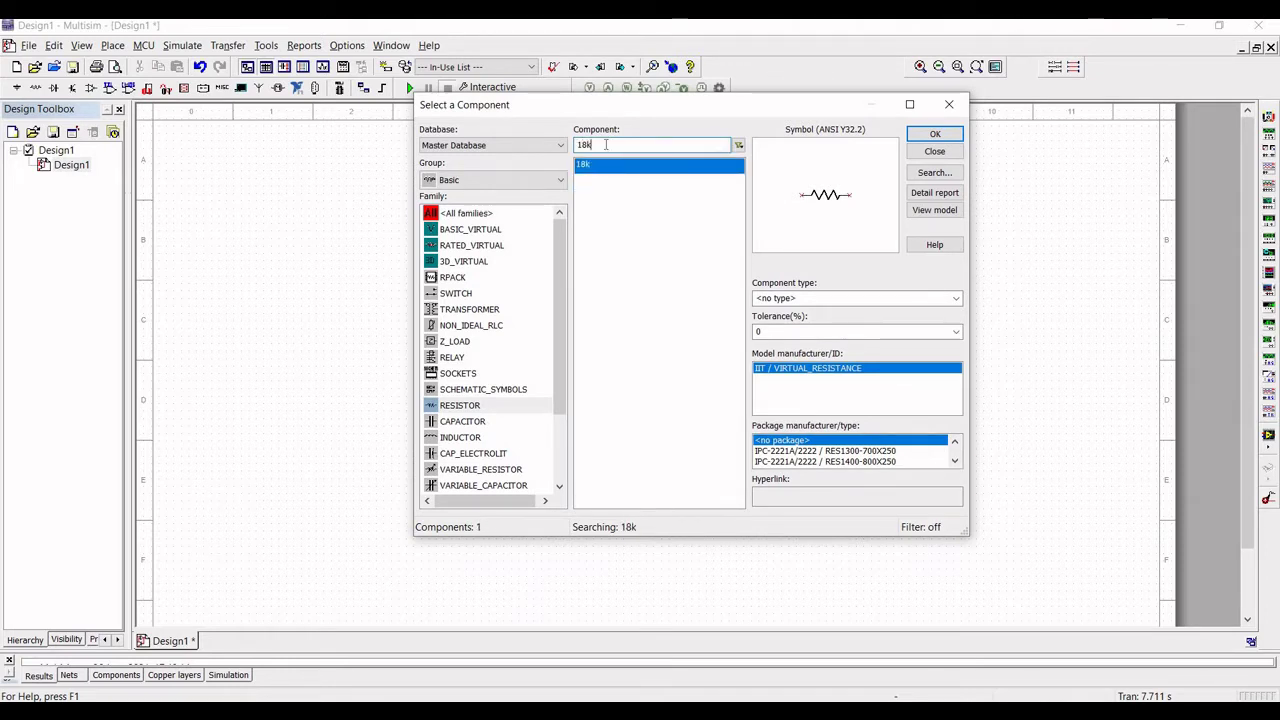
left_click(934, 132)
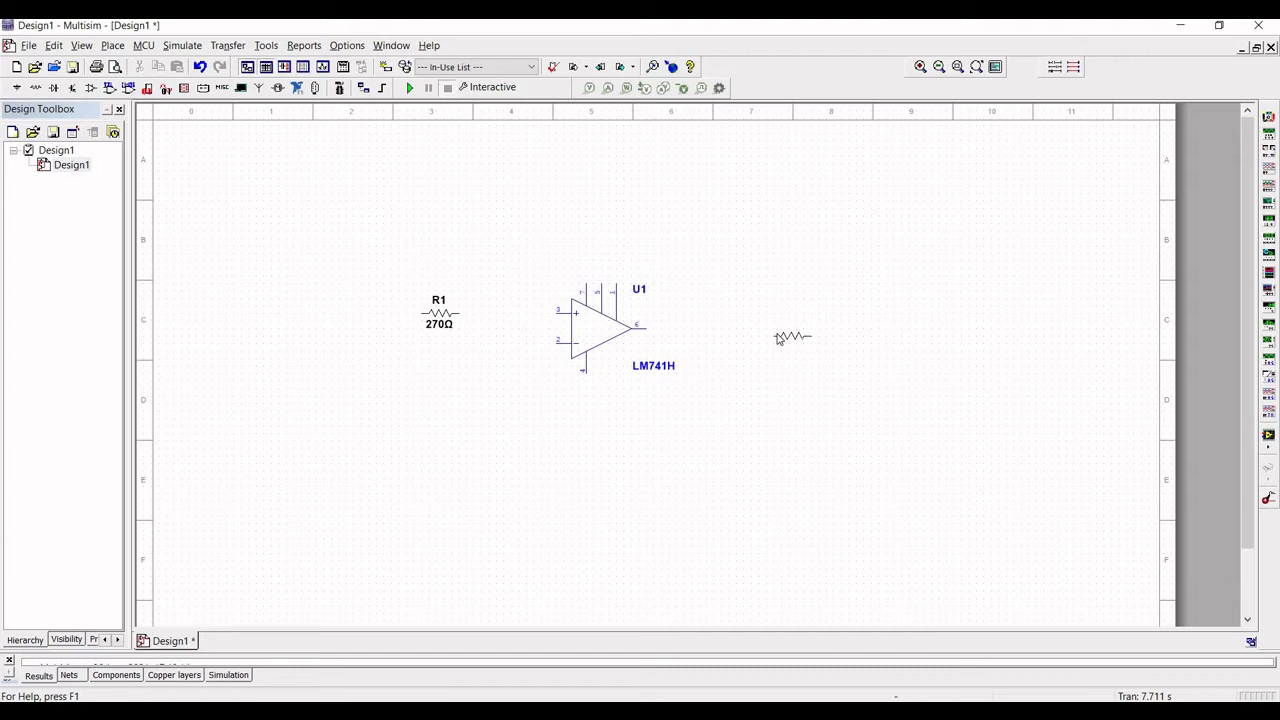
key("ctrl+r")
left_click(763, 342)
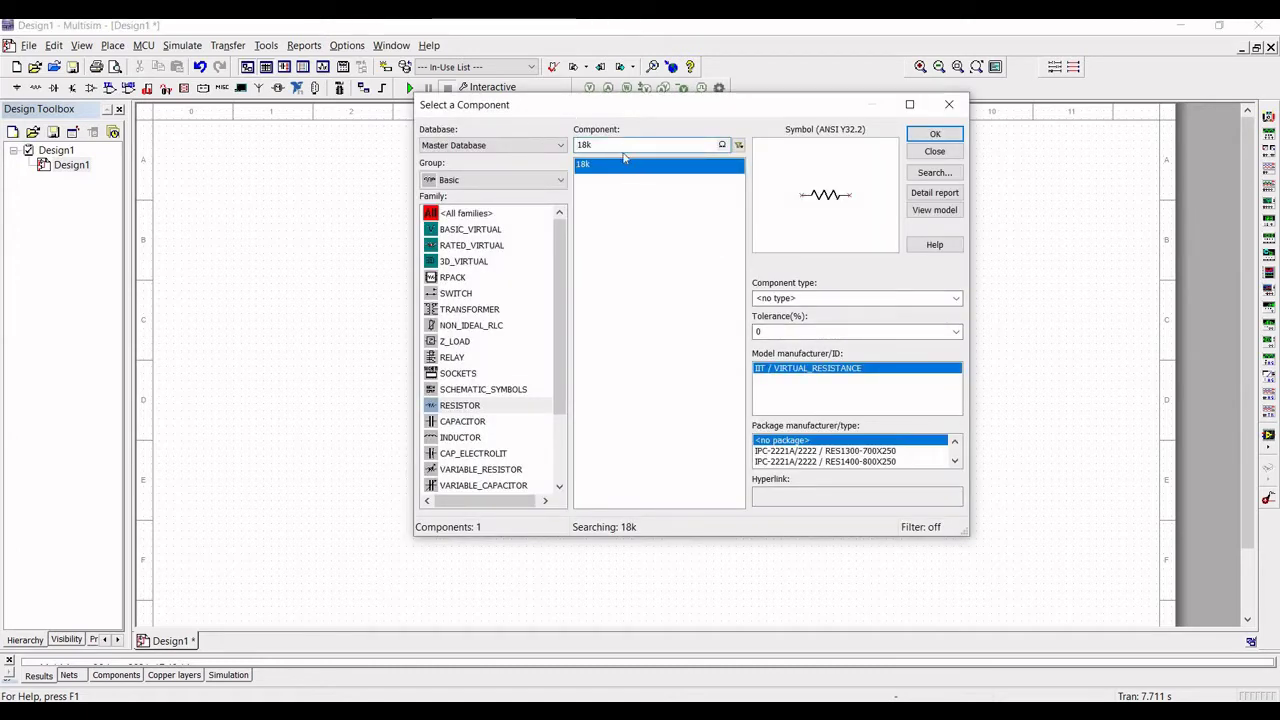
Pick another 270 Ω resistor for placement
left_click(601, 144)
key("BackSpace")
key("BackSpace")
key("BackSpace")
type("270")
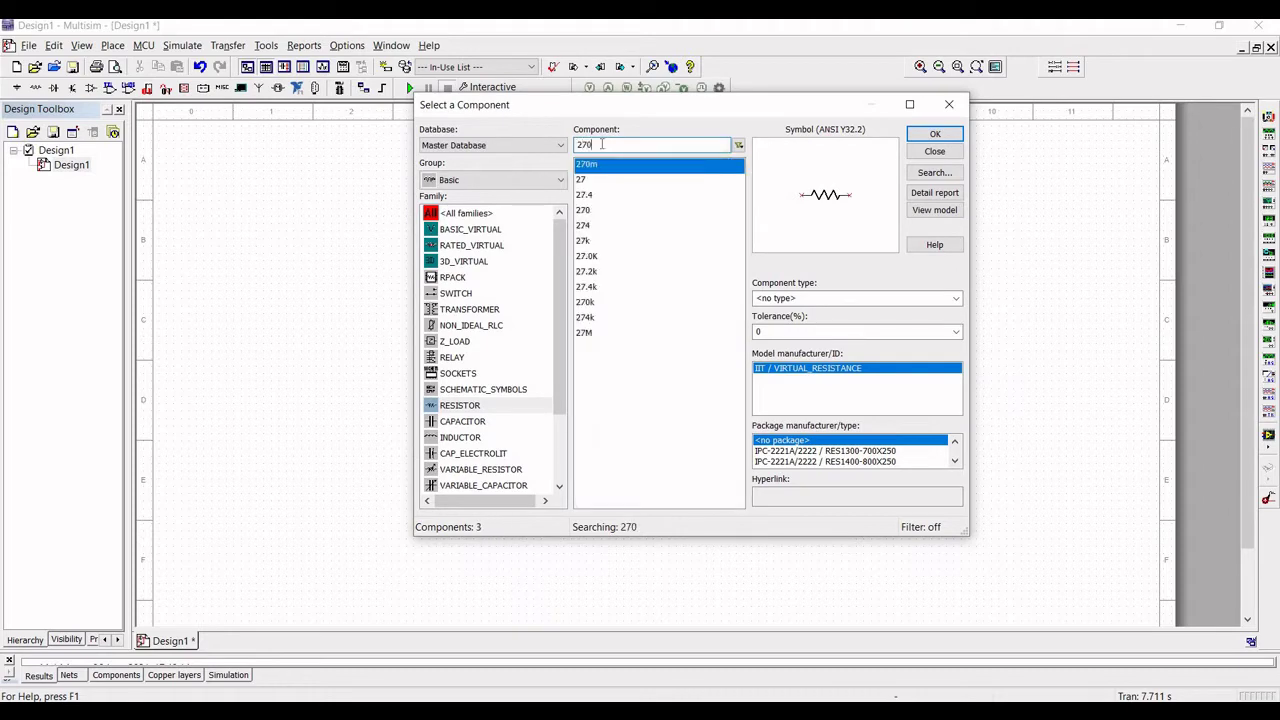
left_click(929, 133)
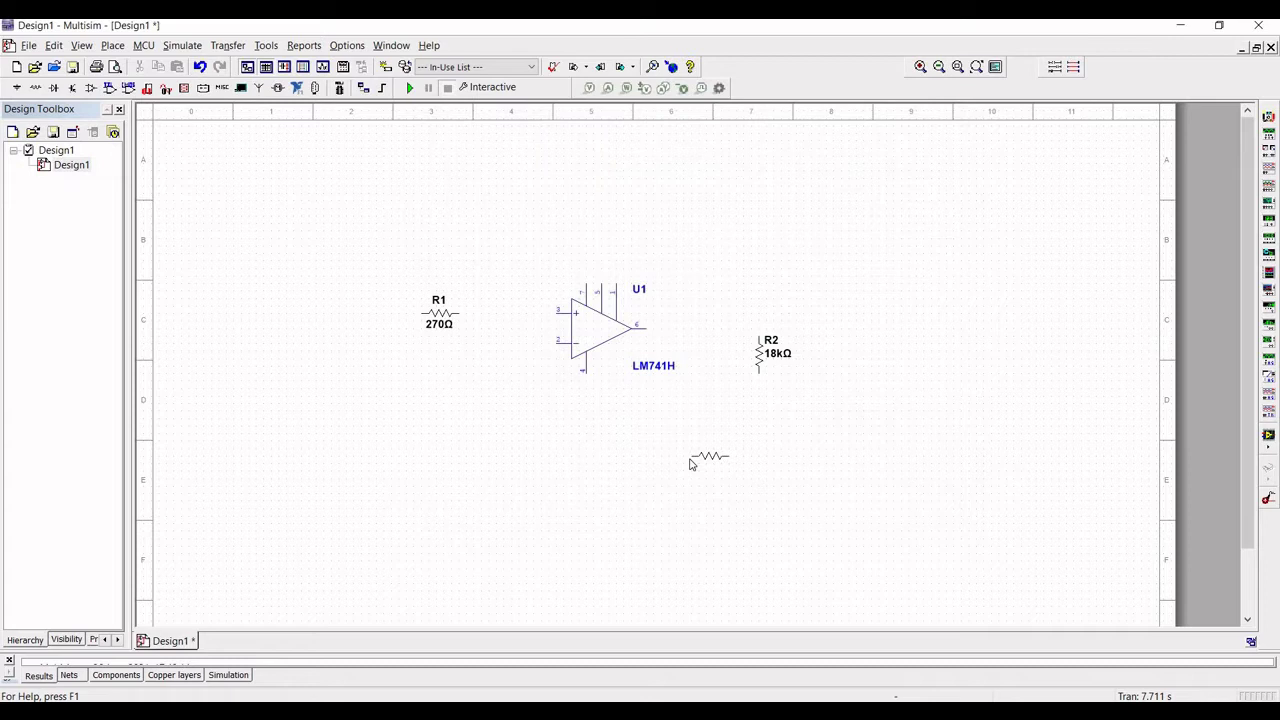
Rotate the second 270 Ω resistor upright and place it below R2
key("ctrl+r")
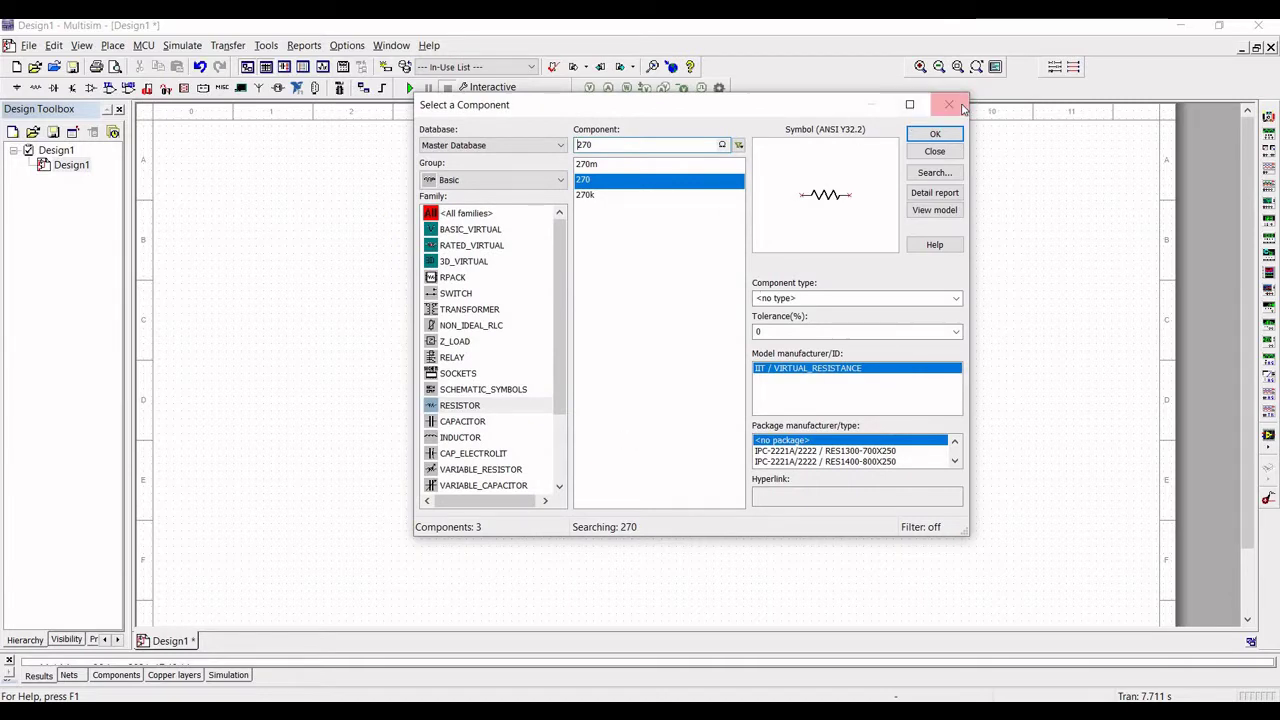
Place a VDD supply from the Sources group above the op-amp
left_click(466, 184)
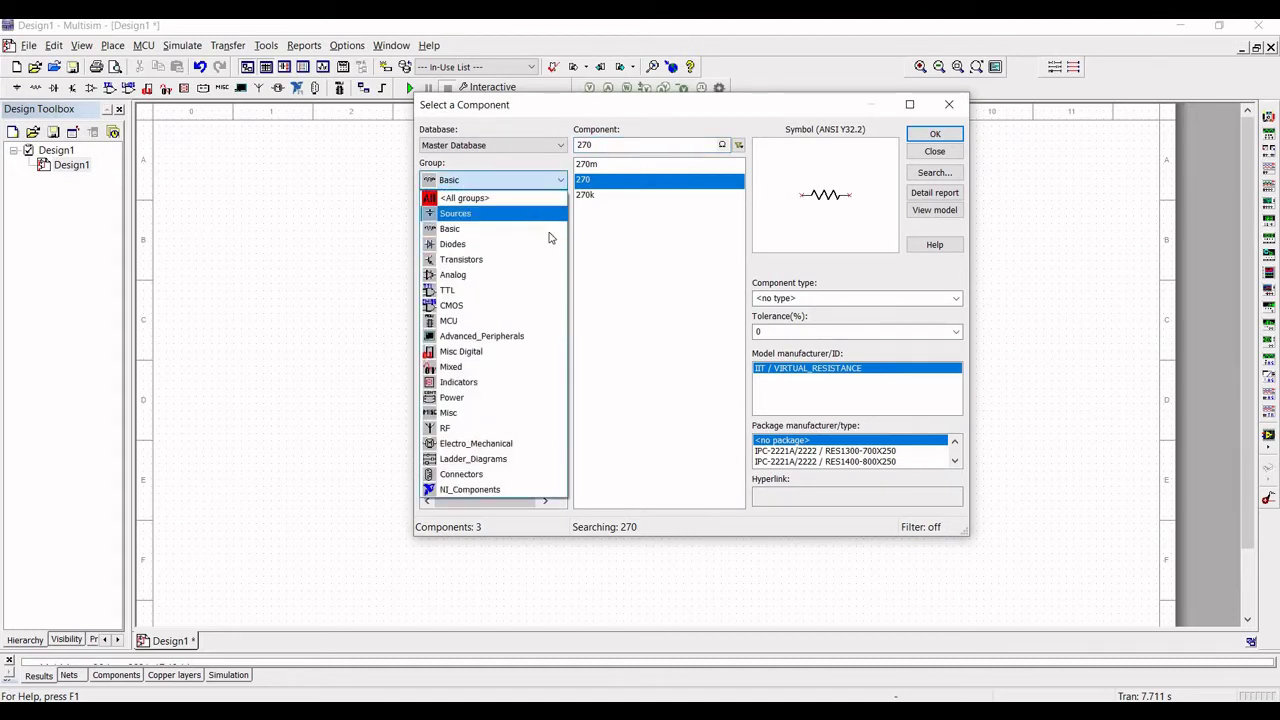
left_click(525, 213)
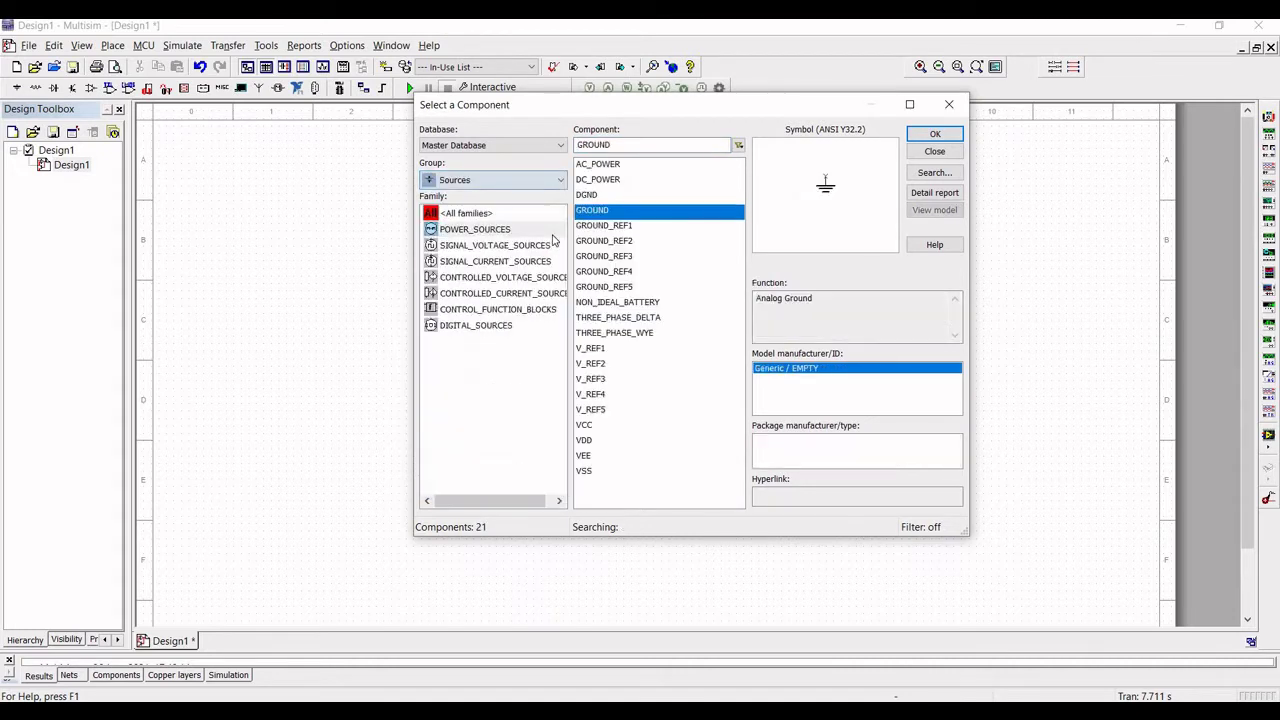
left_click(588, 426)
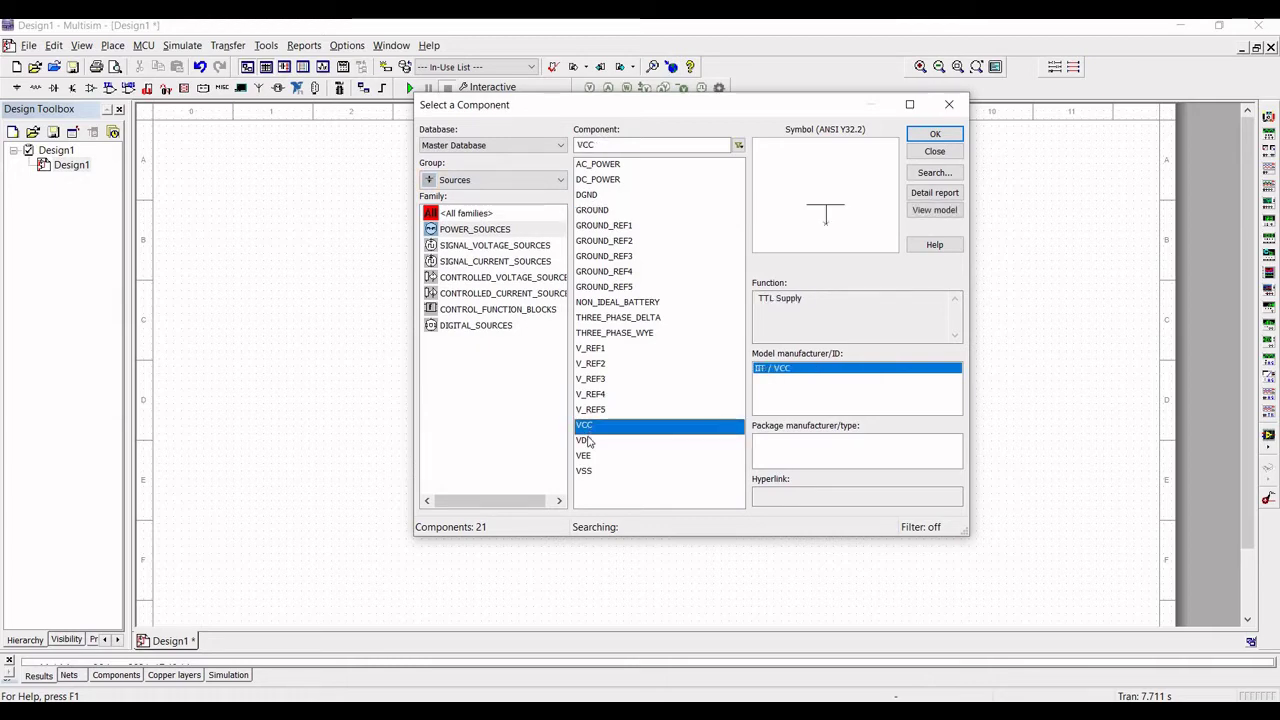
left_click(586, 441)
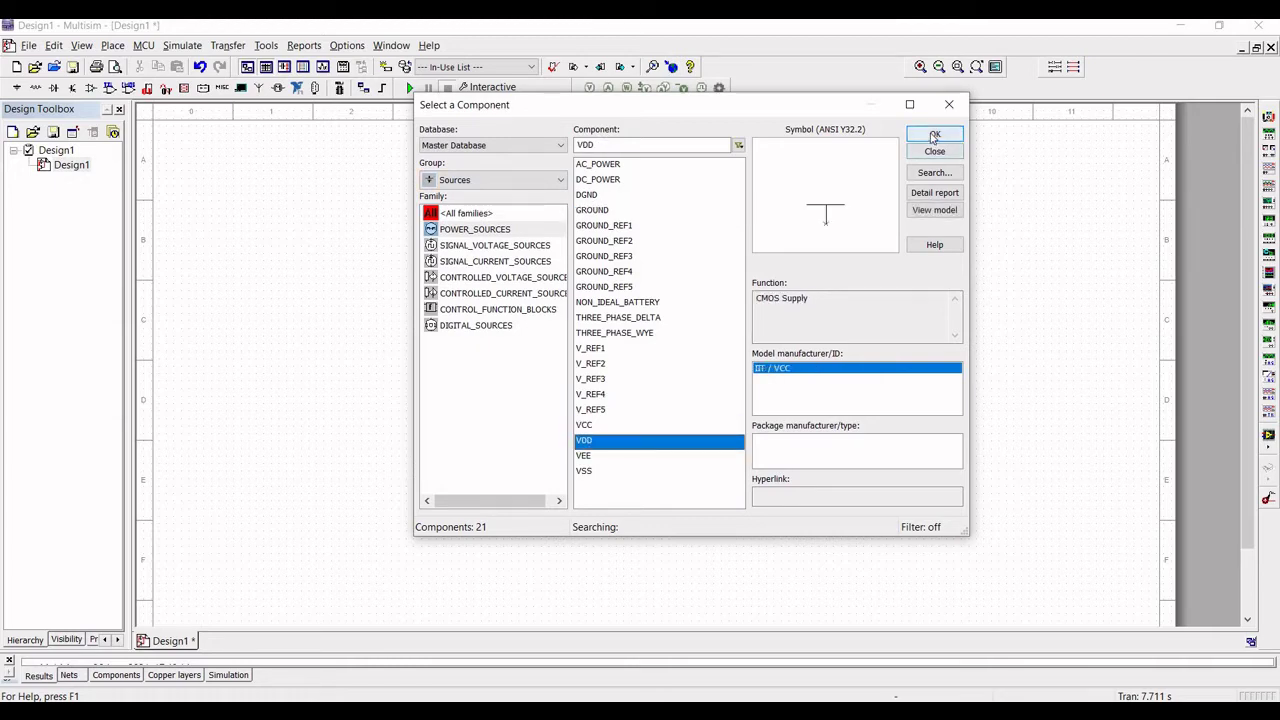
left_click(935, 134)
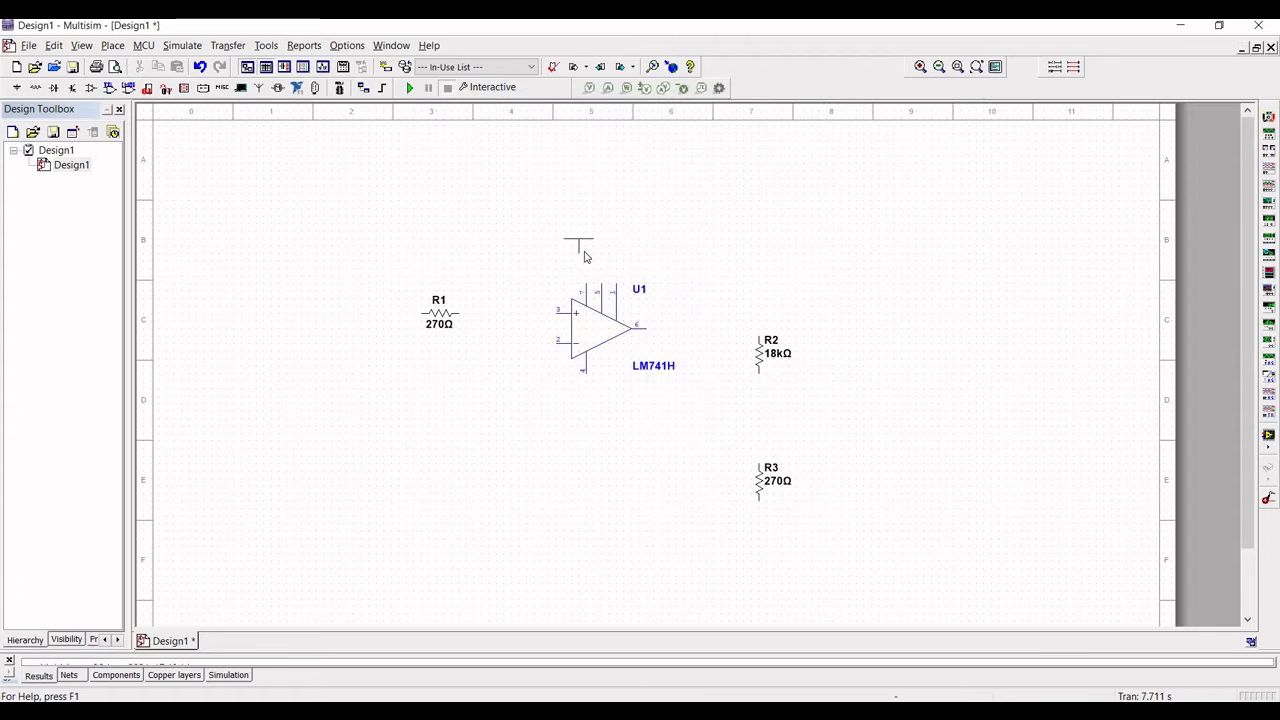
key("Escape")
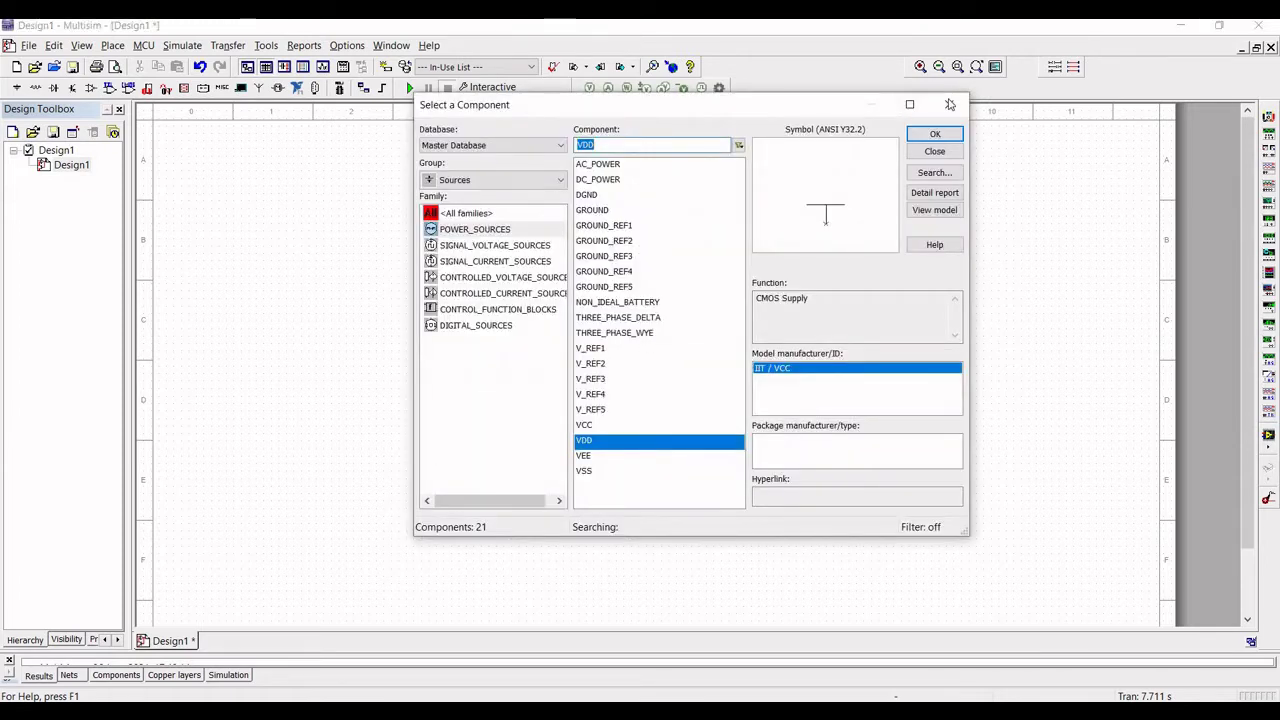
Place a VSS supply below the op-amp
left_click(589, 473)
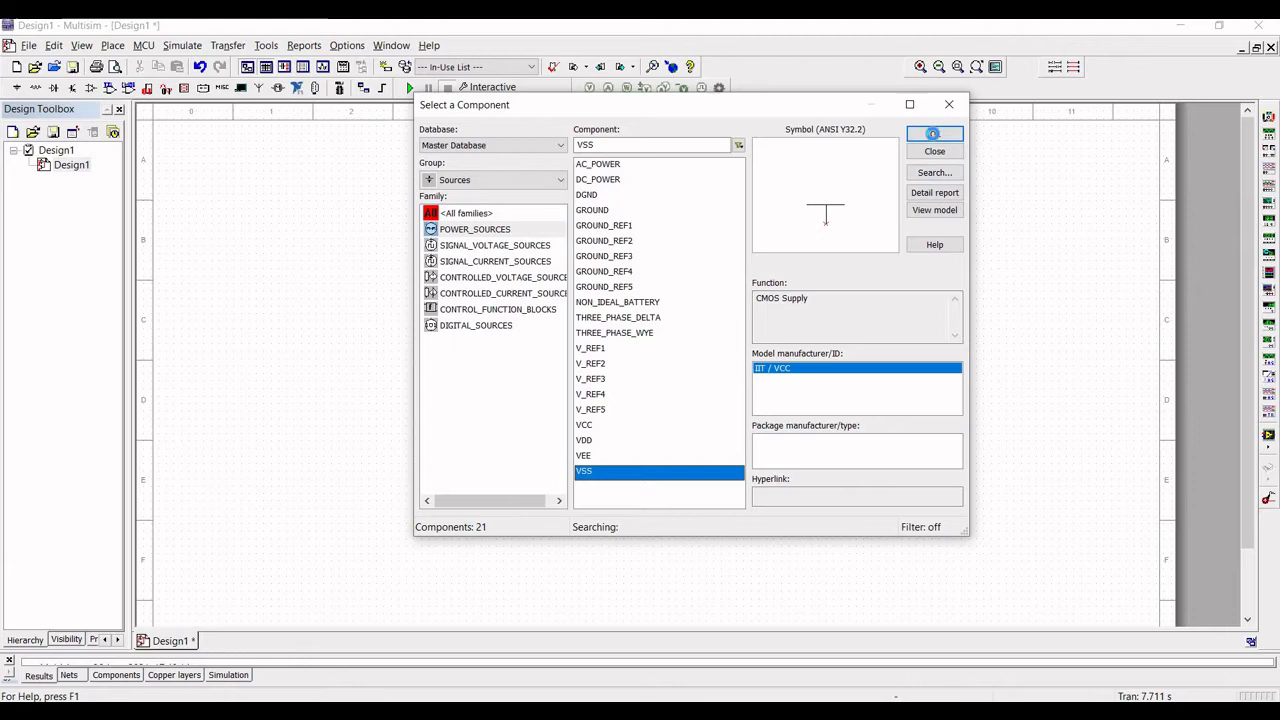
key("Return")
left_click(519, 478)
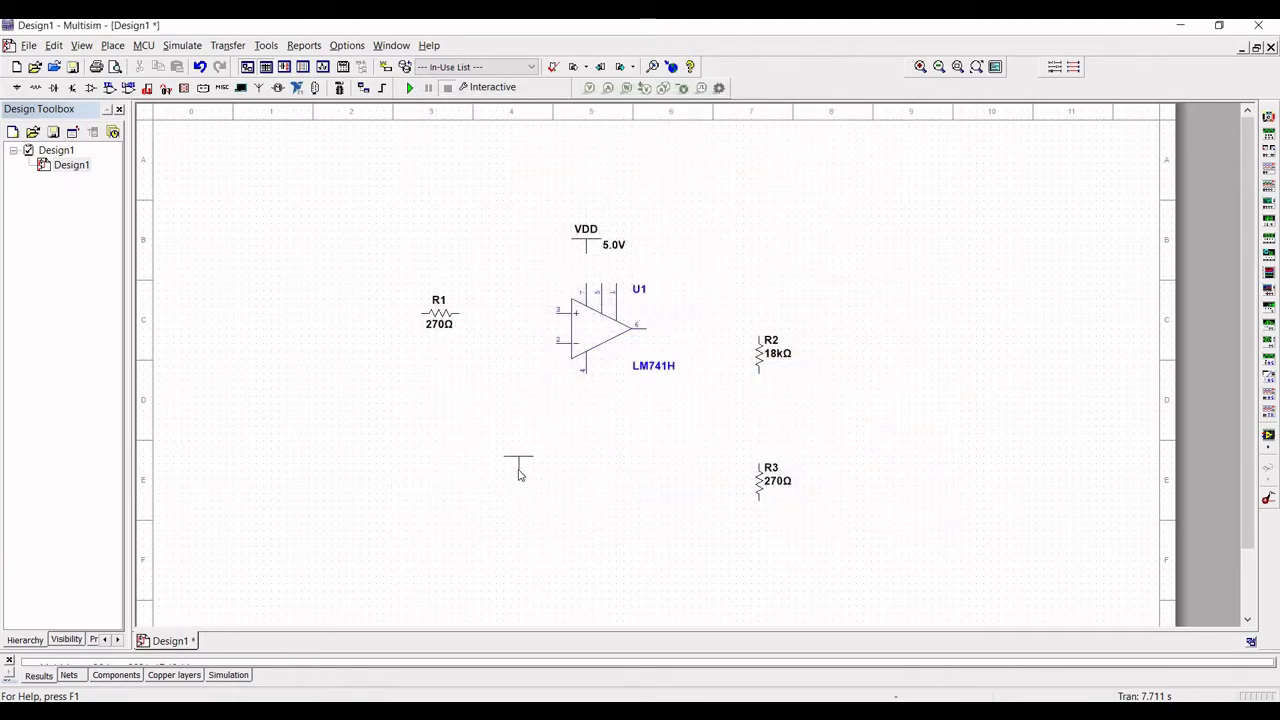
left_click(588, 413)
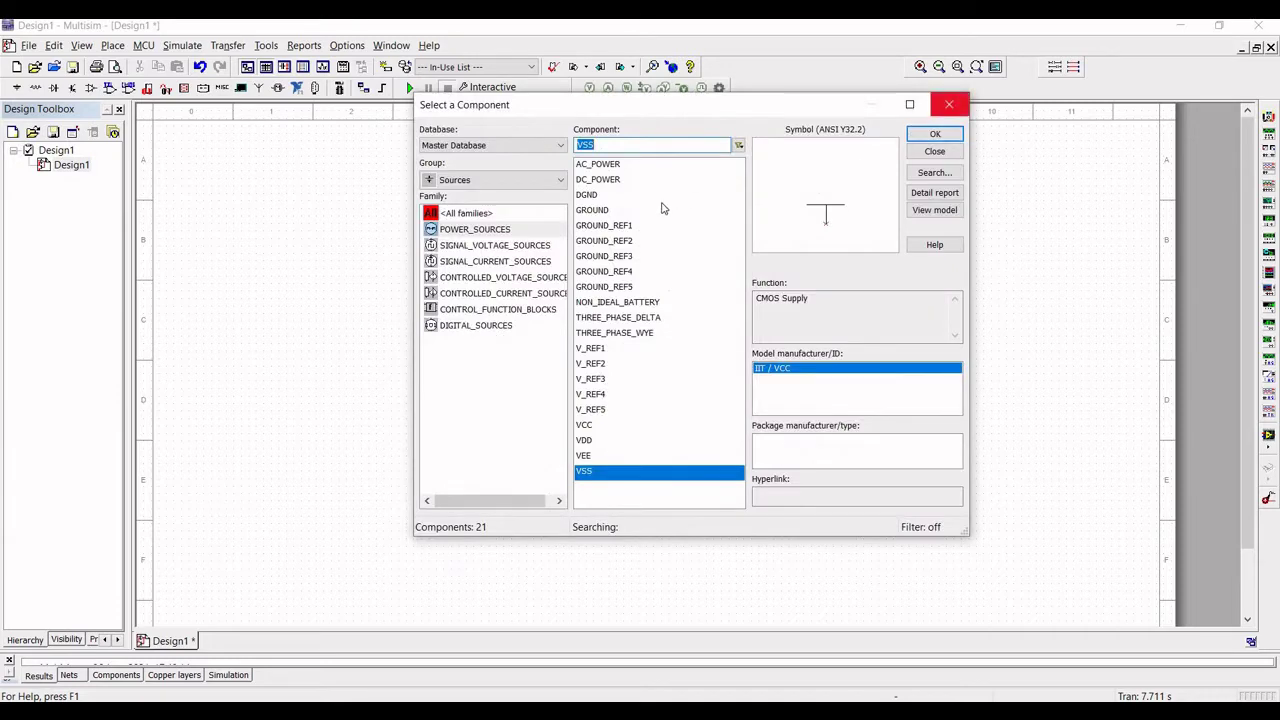
key("Escape")
Set the VDD supply voltage to 15 V
double_click(648, 248)
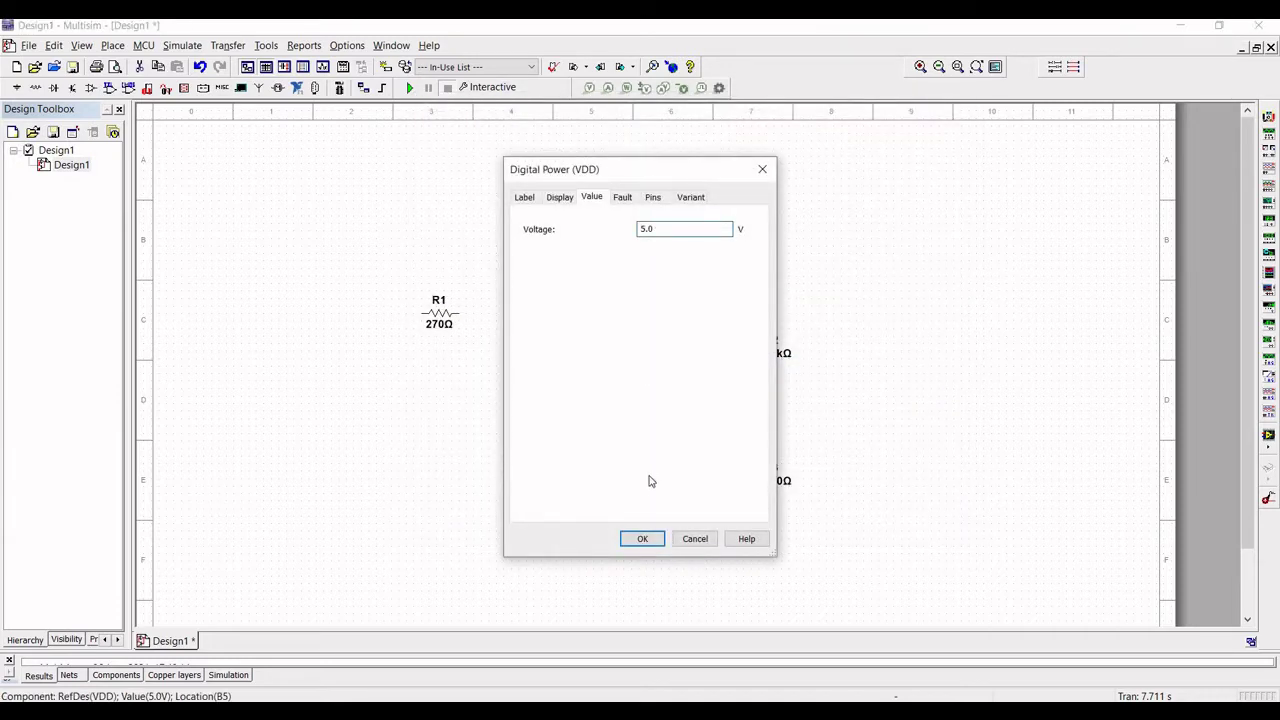
type("1")
left_click(642, 538)
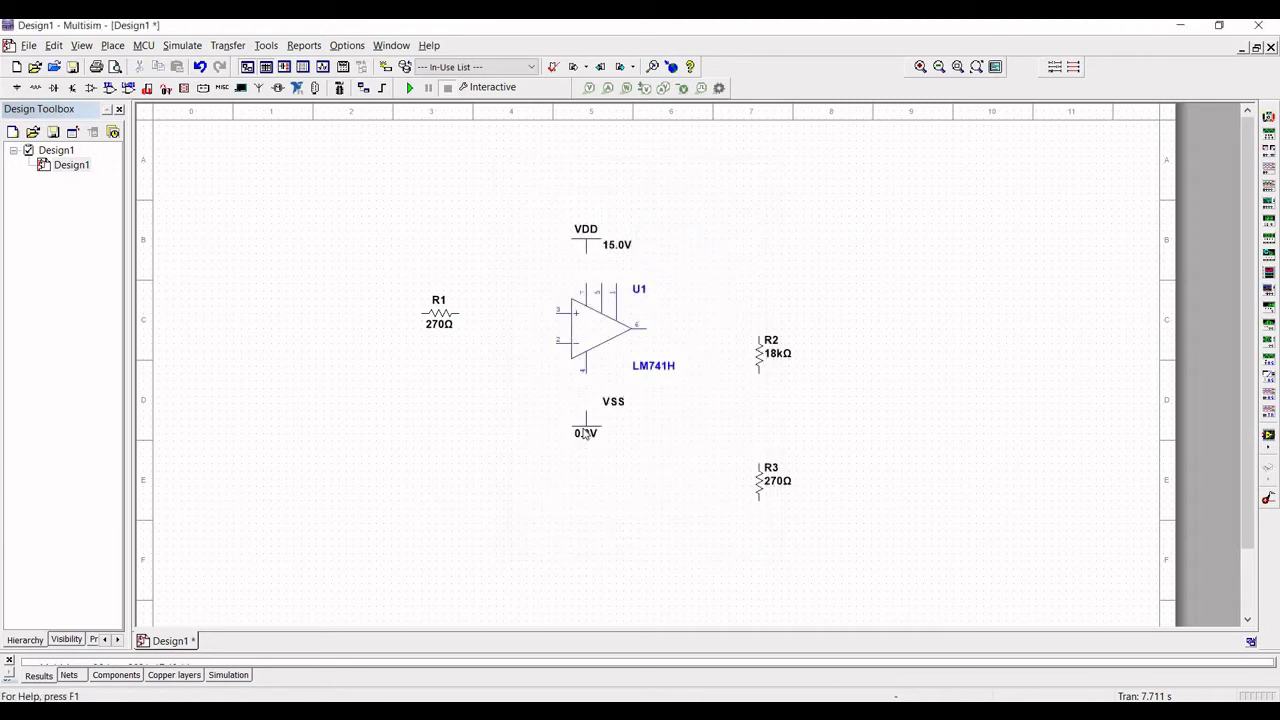
Enter -15 as the VSS supply voltage
double_click(585, 433)
left_click(660, 228)
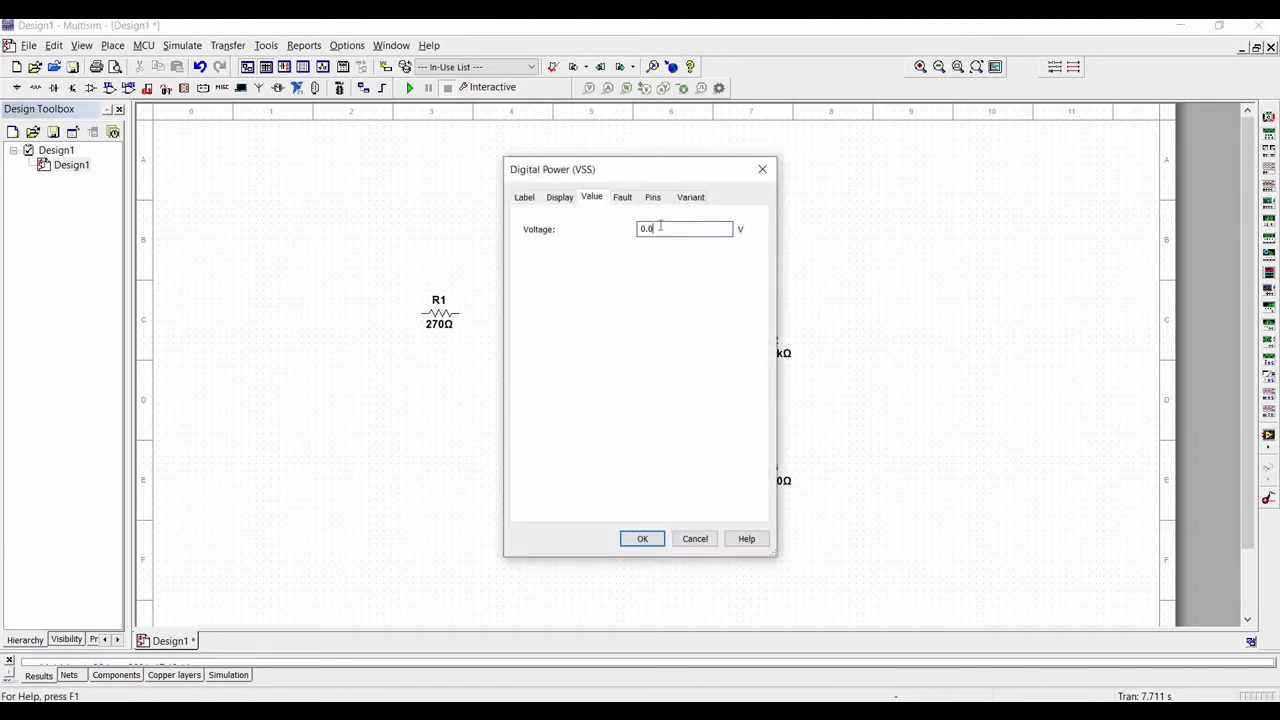
key("BackSpace")
key("BackSpace")
type("1-15")
key("BackSpace")
Confirm VSS at -15 V, then wire VDD, VSS, R1 to pin 3, and R2 to R3
left_click(643, 540)
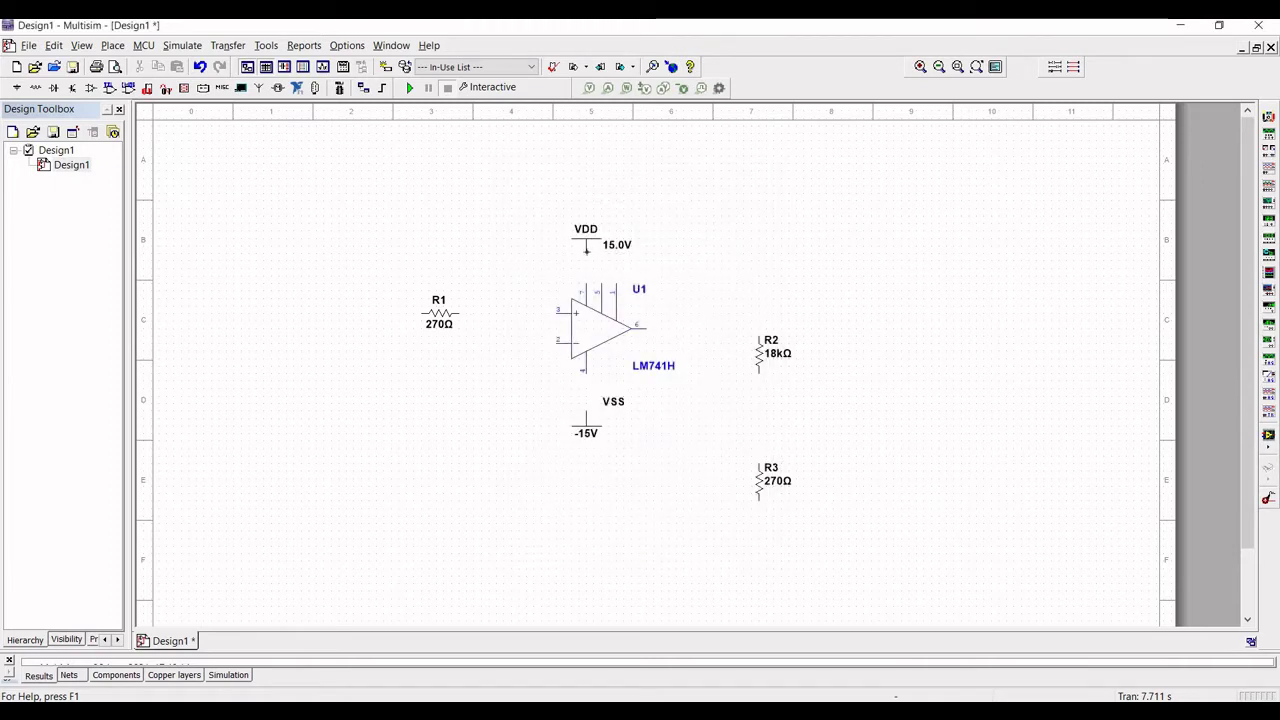
left_click_drag(585, 274, 586, 288)
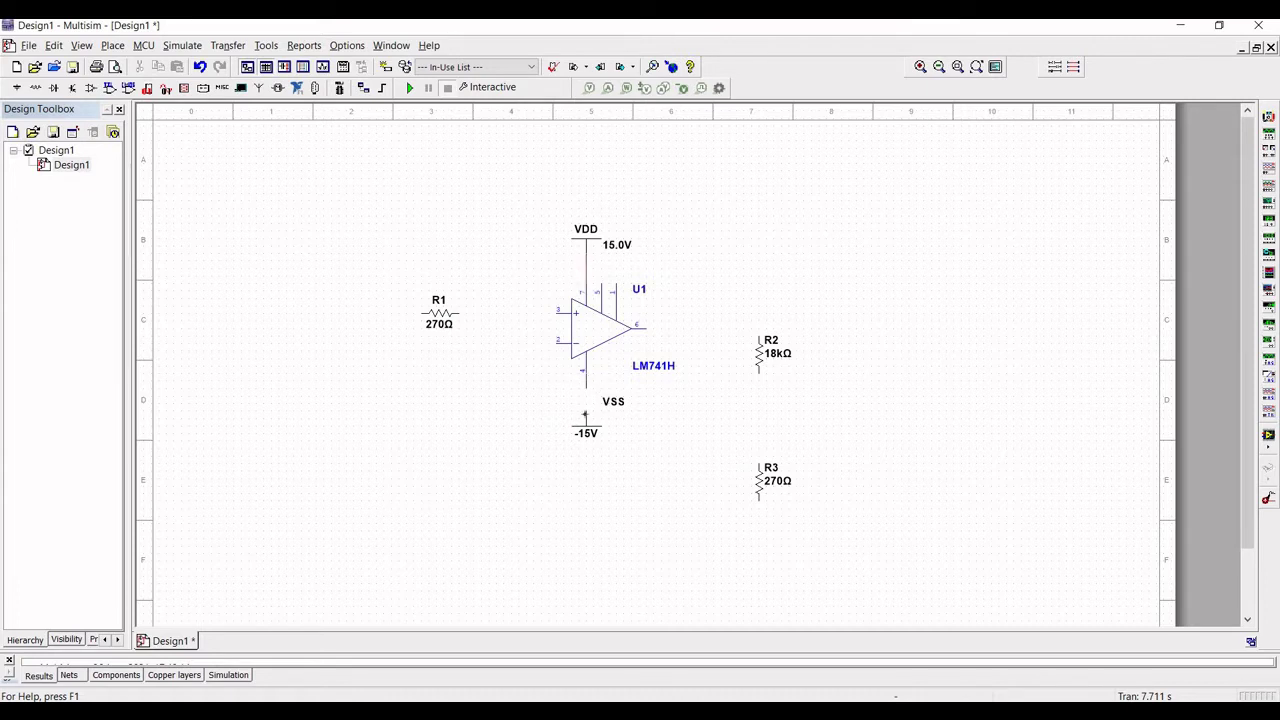
left_click(585, 413)
left_click(557, 313)
left_click(759, 462)
Ground the bottom of R3 and start a wire from inverting input pin 2
key("ctrl+w")
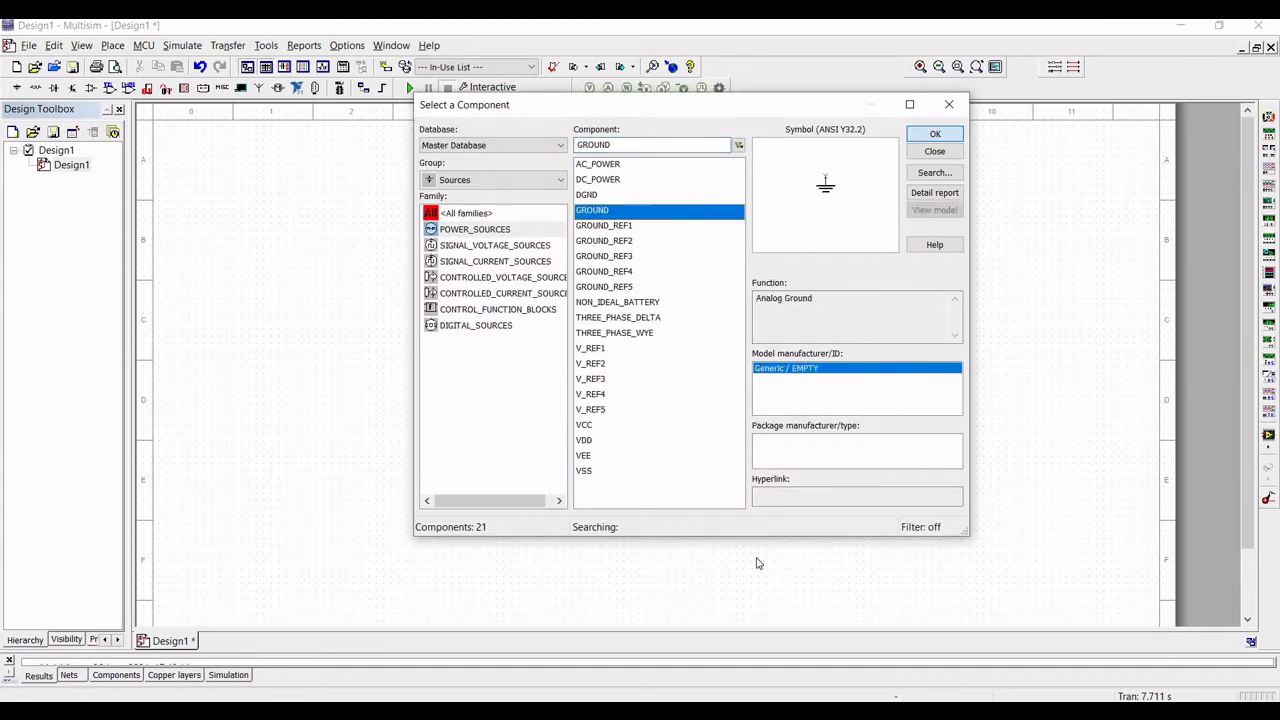
key("Return")
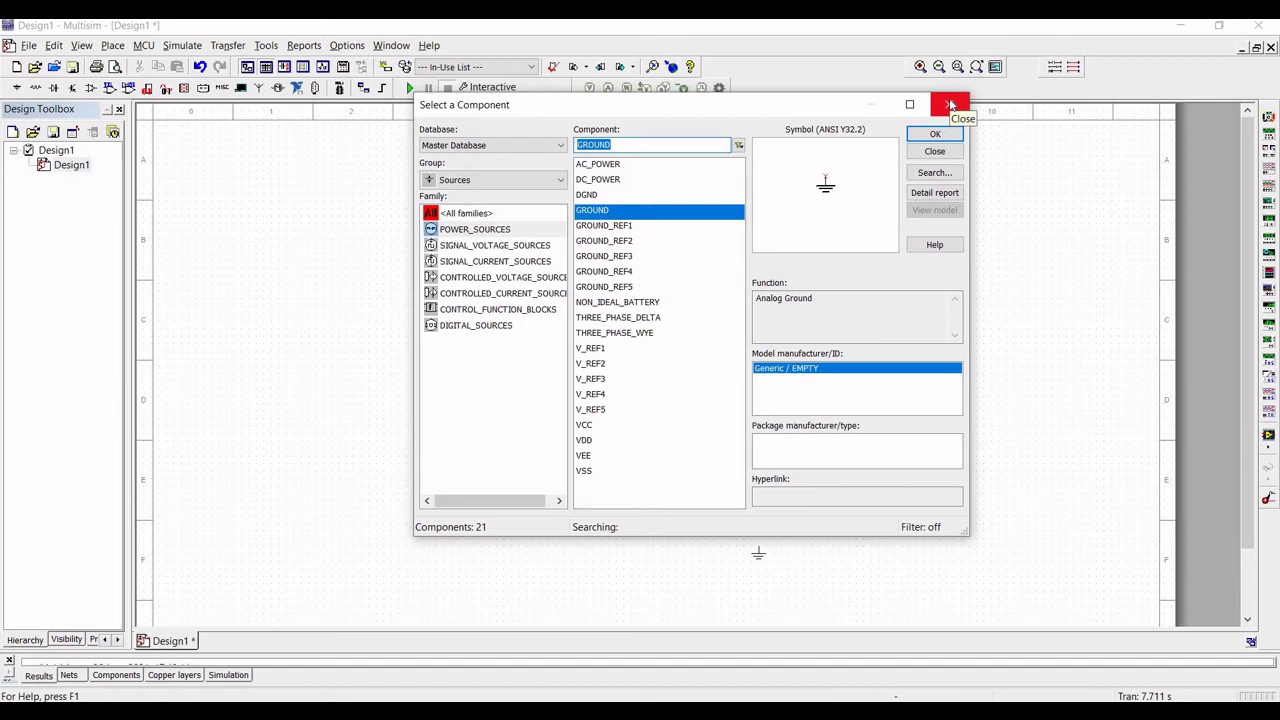
left_click(950, 104)
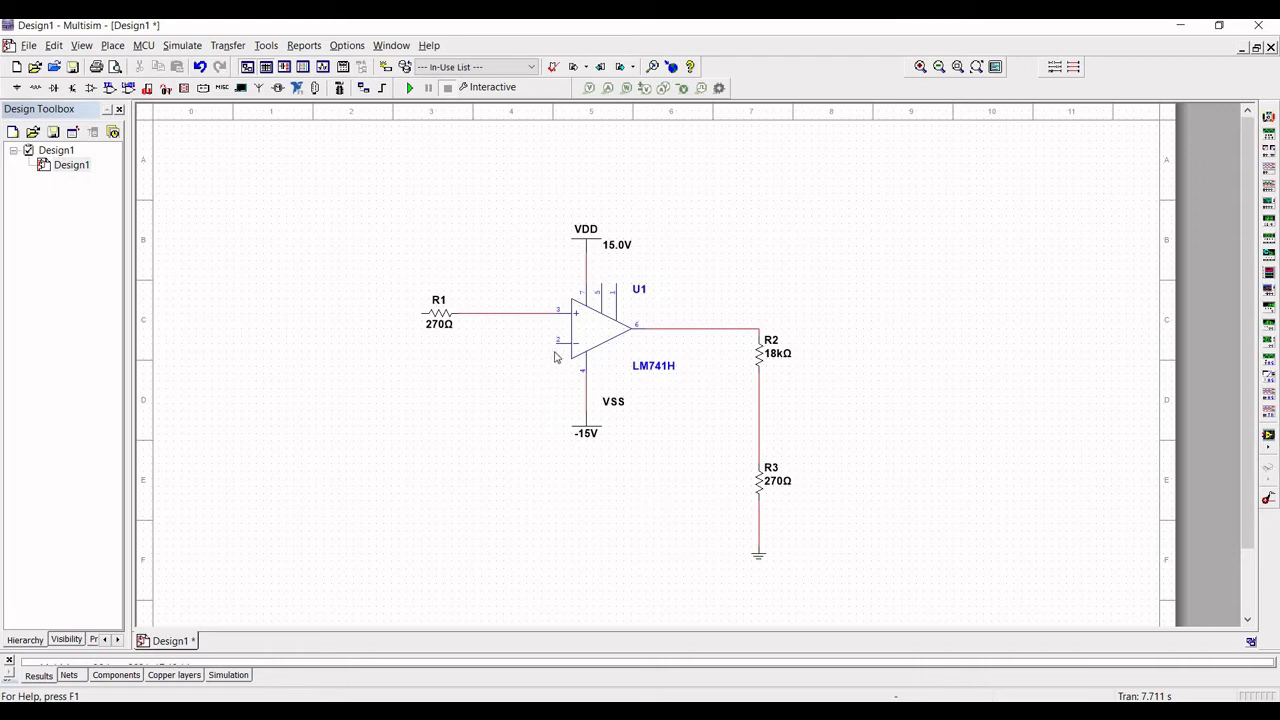
left_click(557, 341)
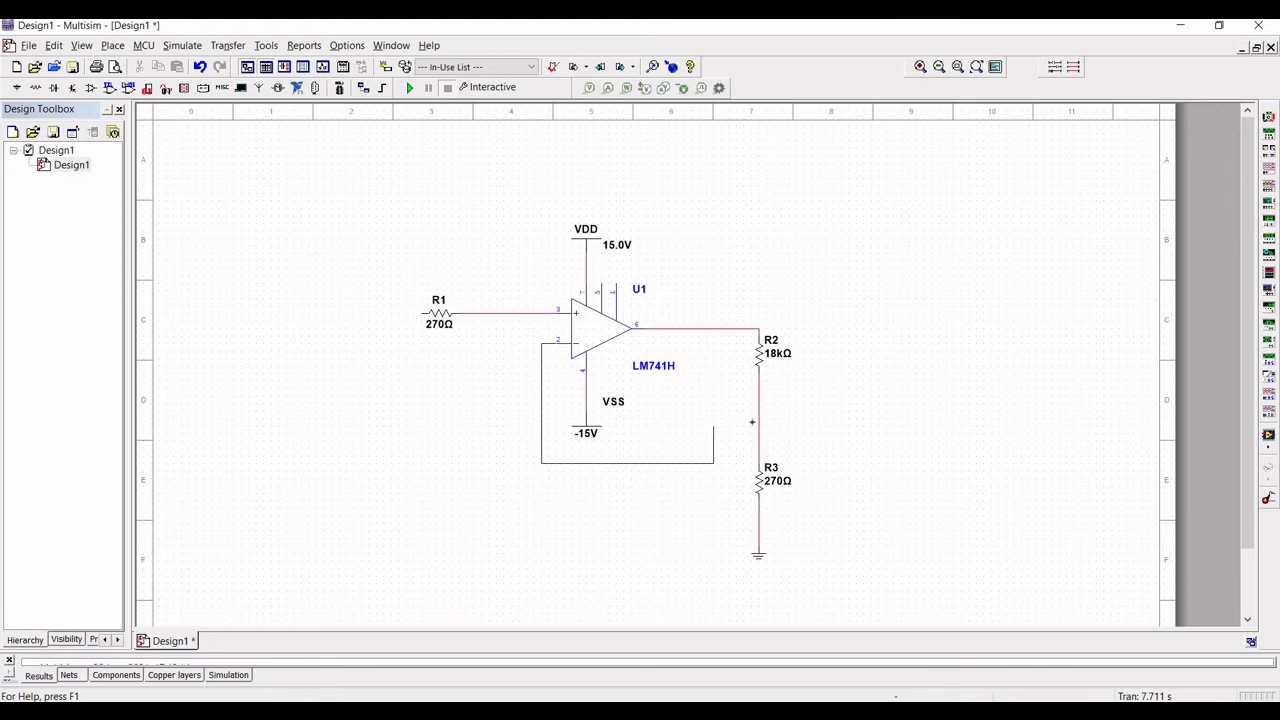
Join pin 2 to the R2–R3 node and place an AC_POWER source left of R1
left_click(760, 425)
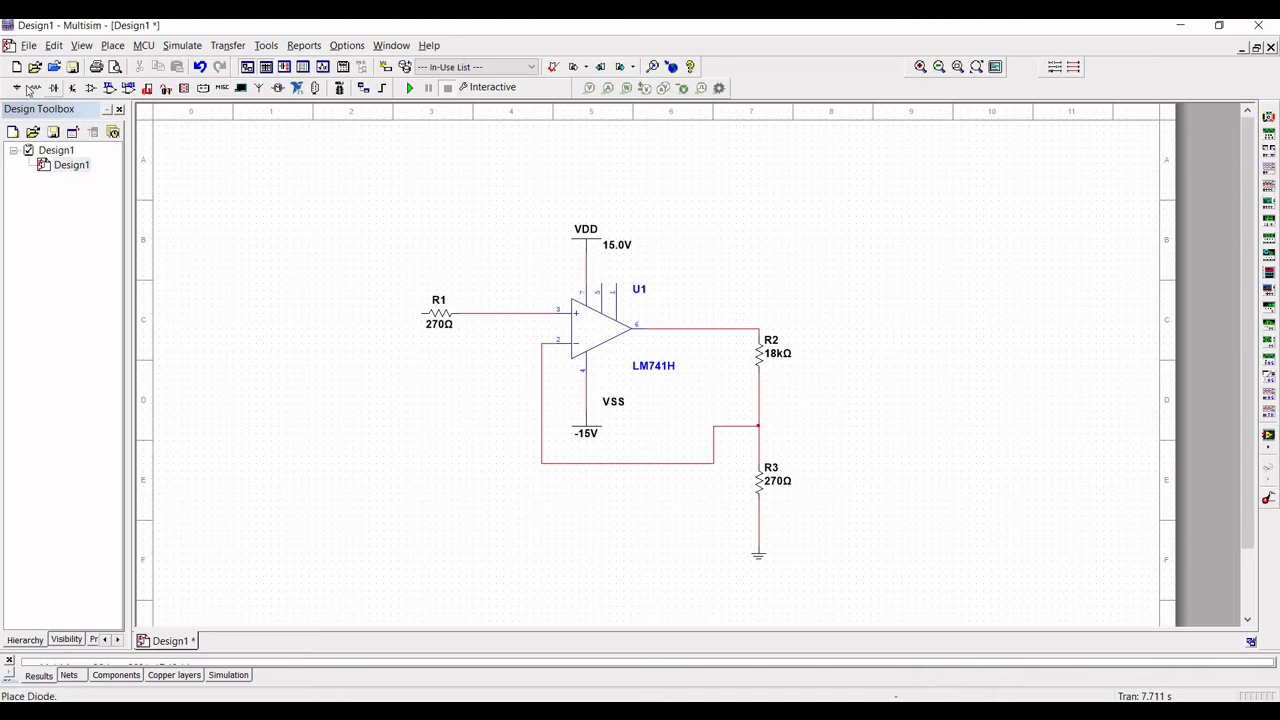
key("ctrl+w")
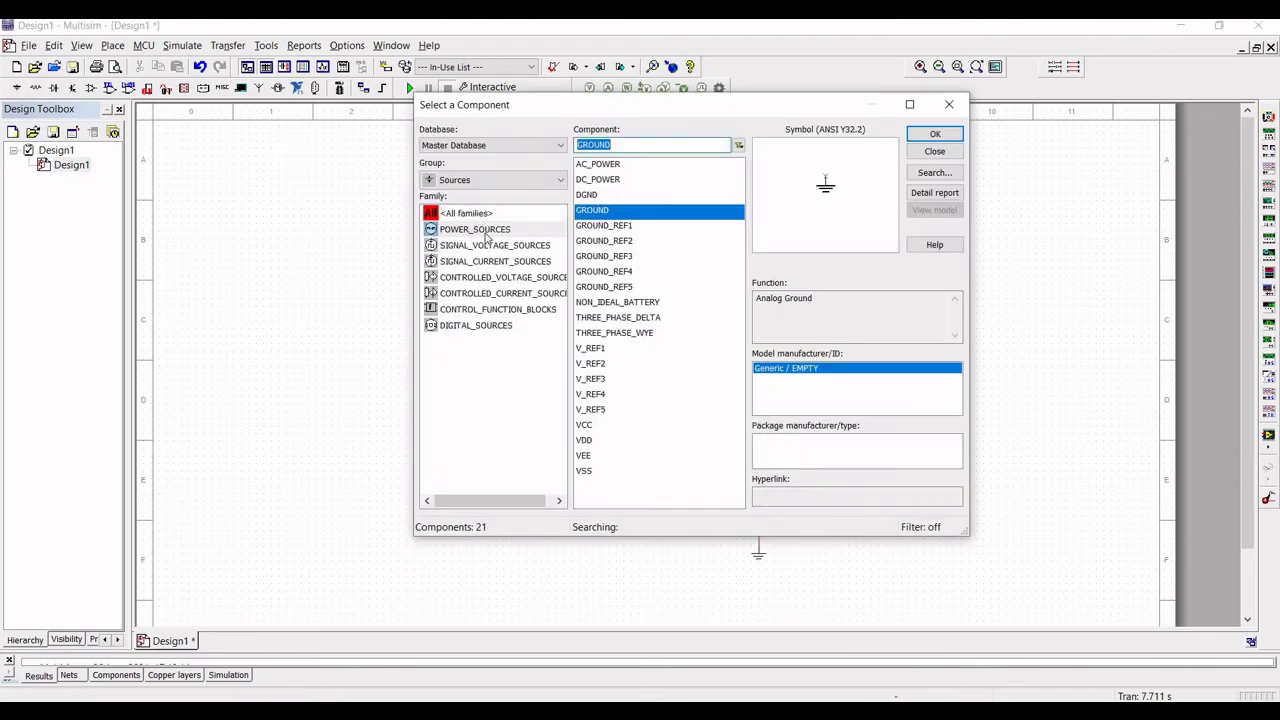
left_click(660, 164)
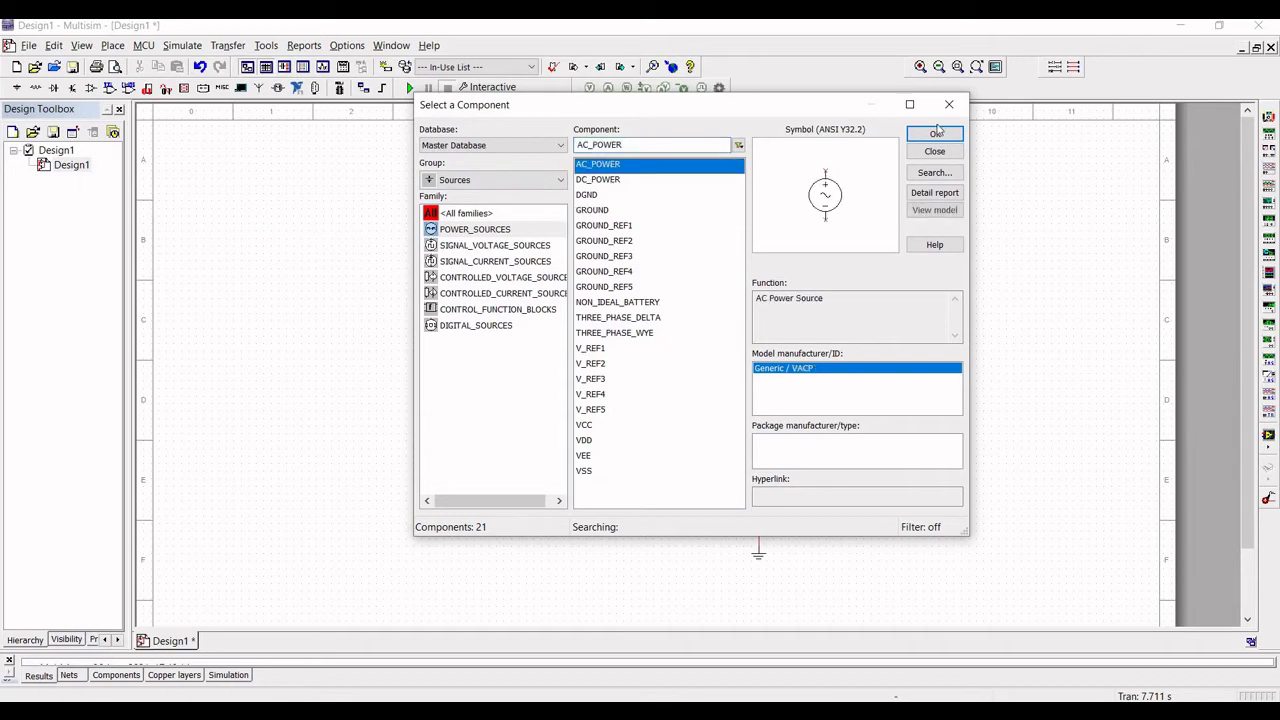
left_click(935, 134)
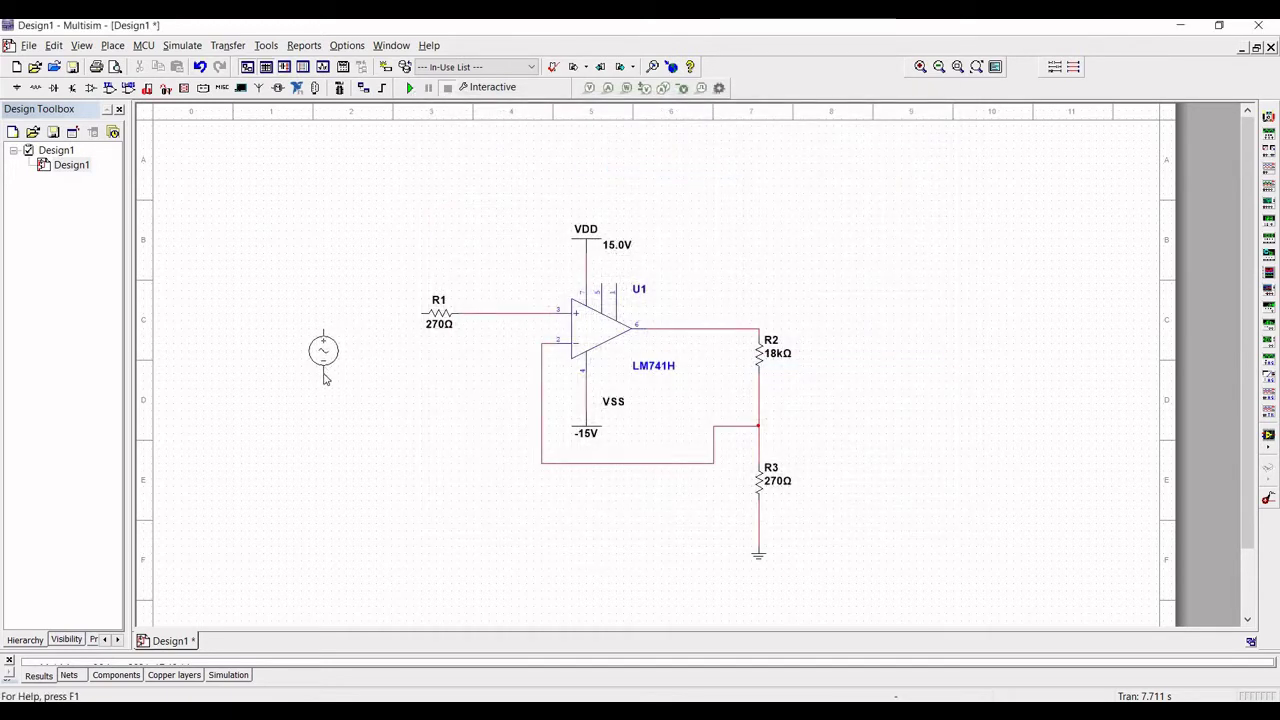
left_click(320, 372)
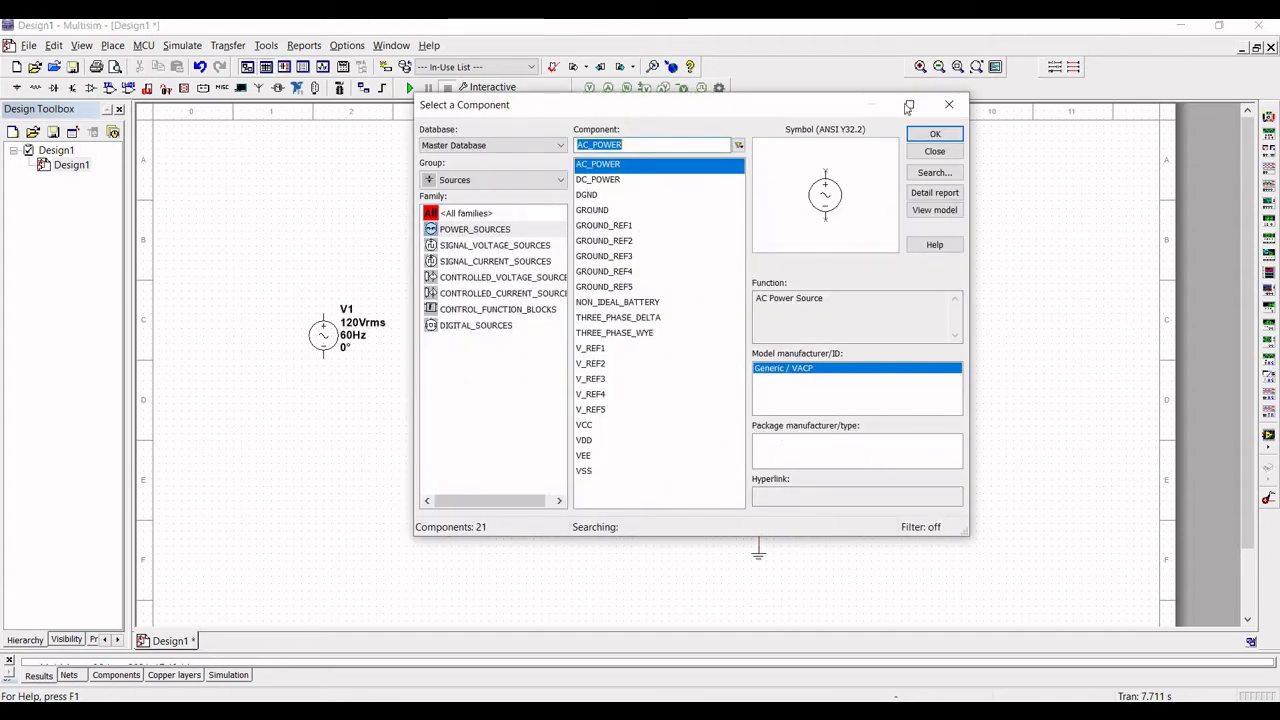
Place a ground below the AC source and wire its bottom terminal to it
left_click(670, 210)
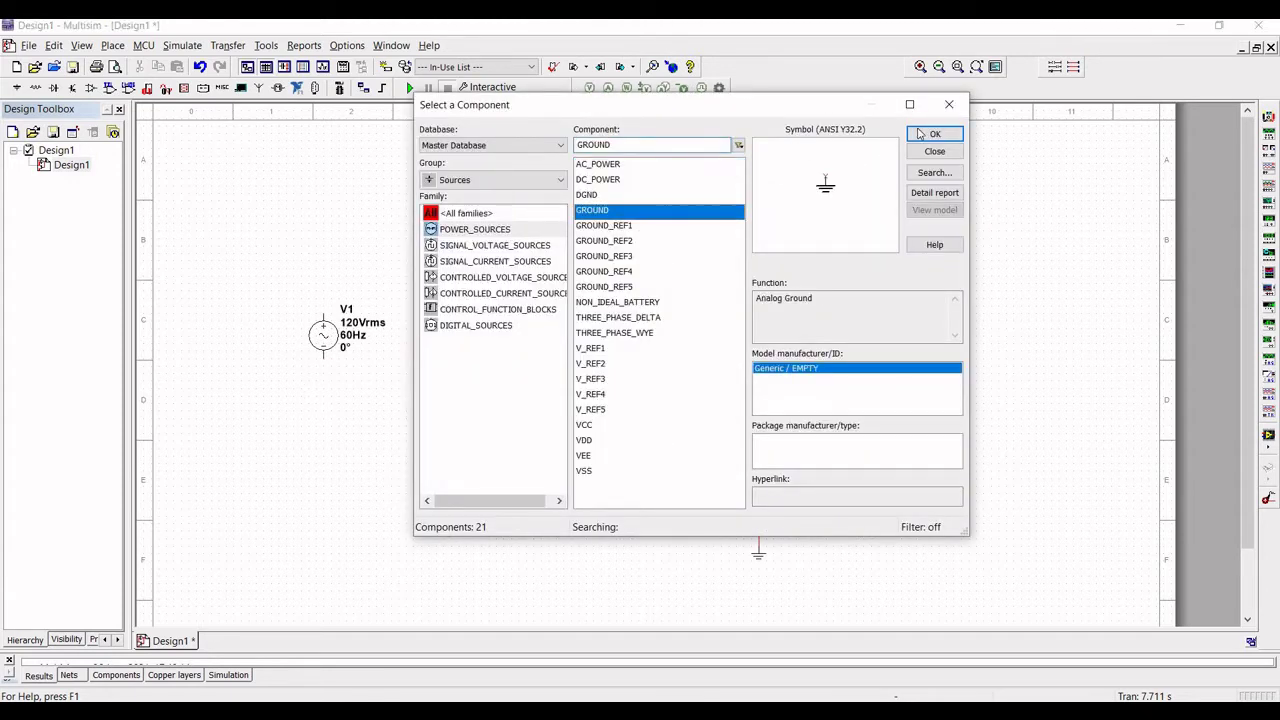
left_click(935, 134)
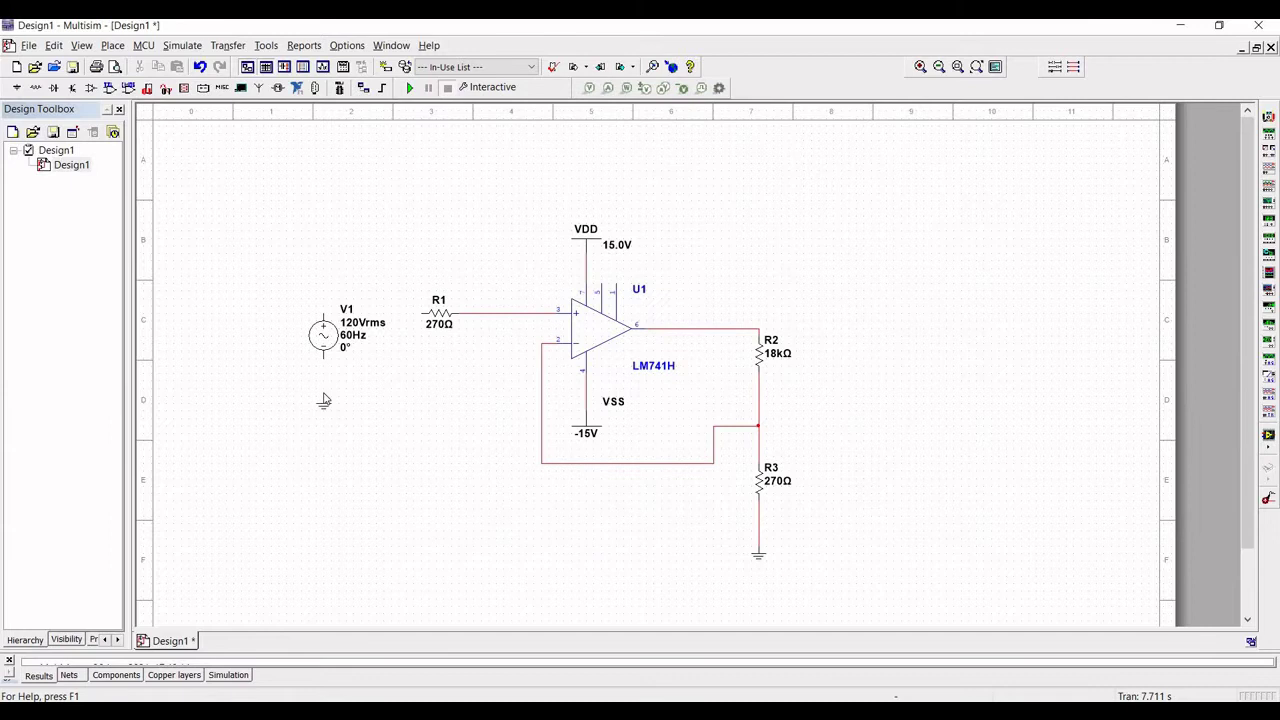
left_click(323, 400)
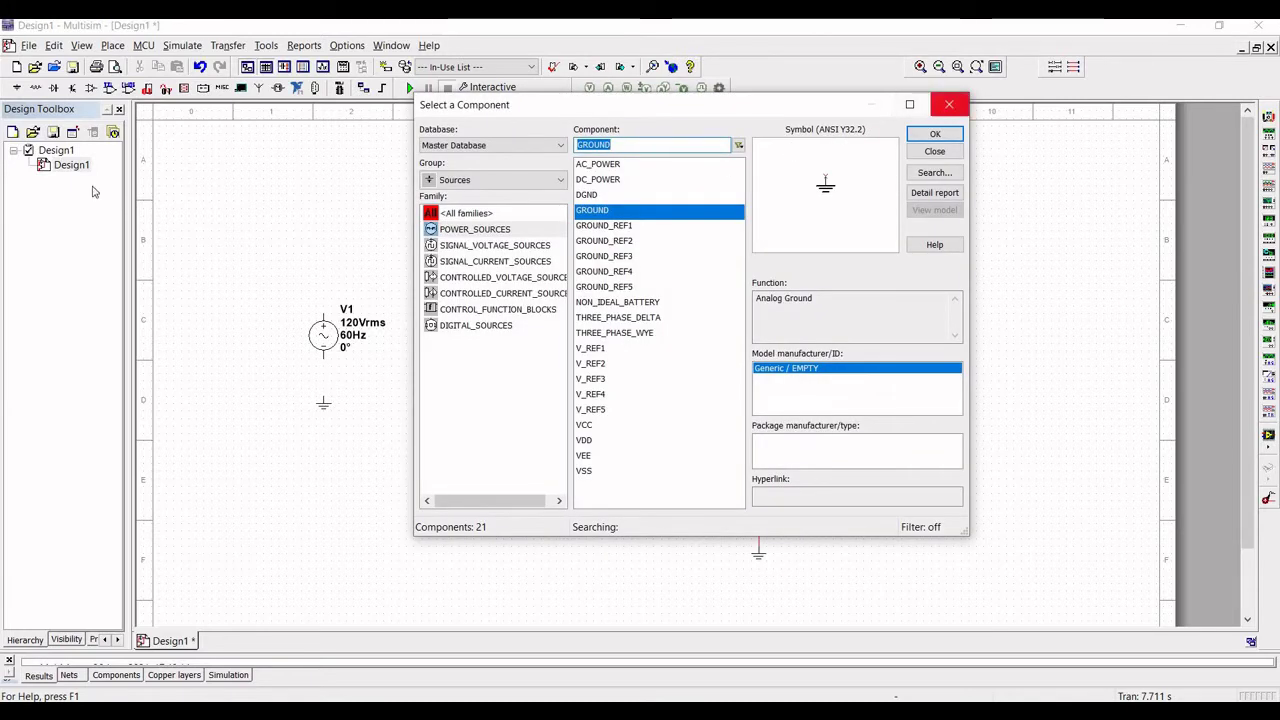
key("Escape")
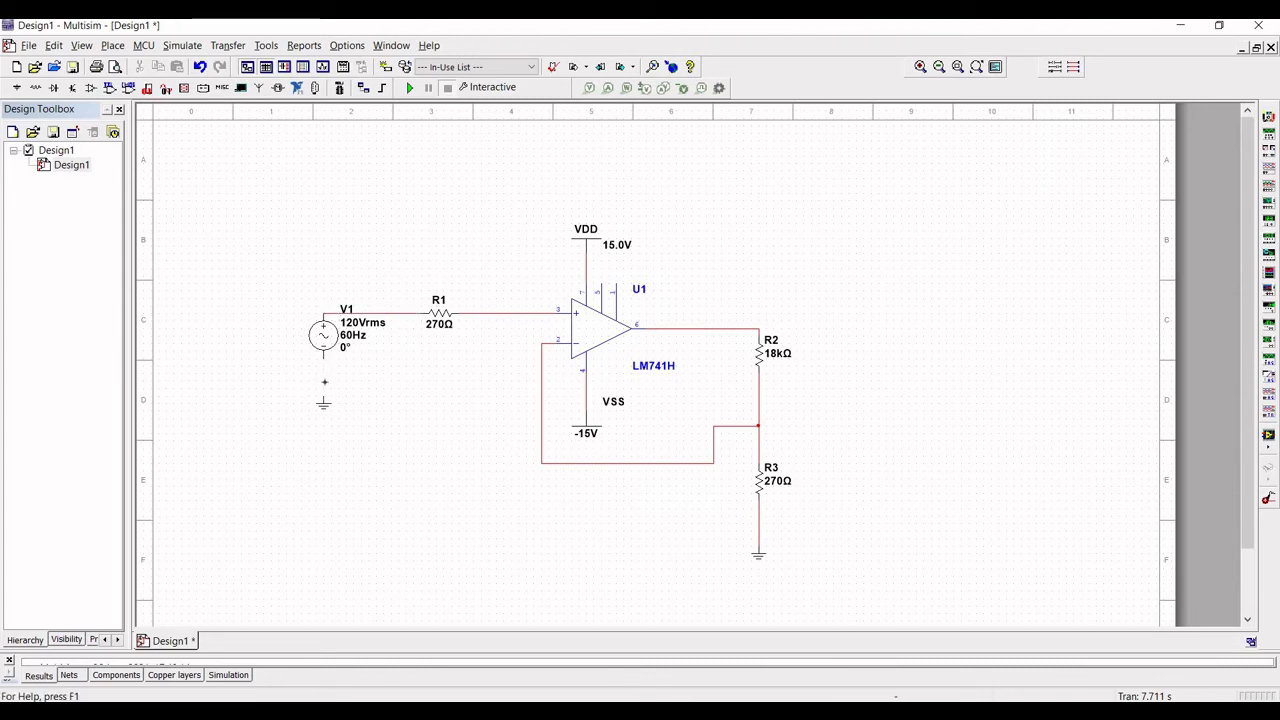
left_click(323, 394)
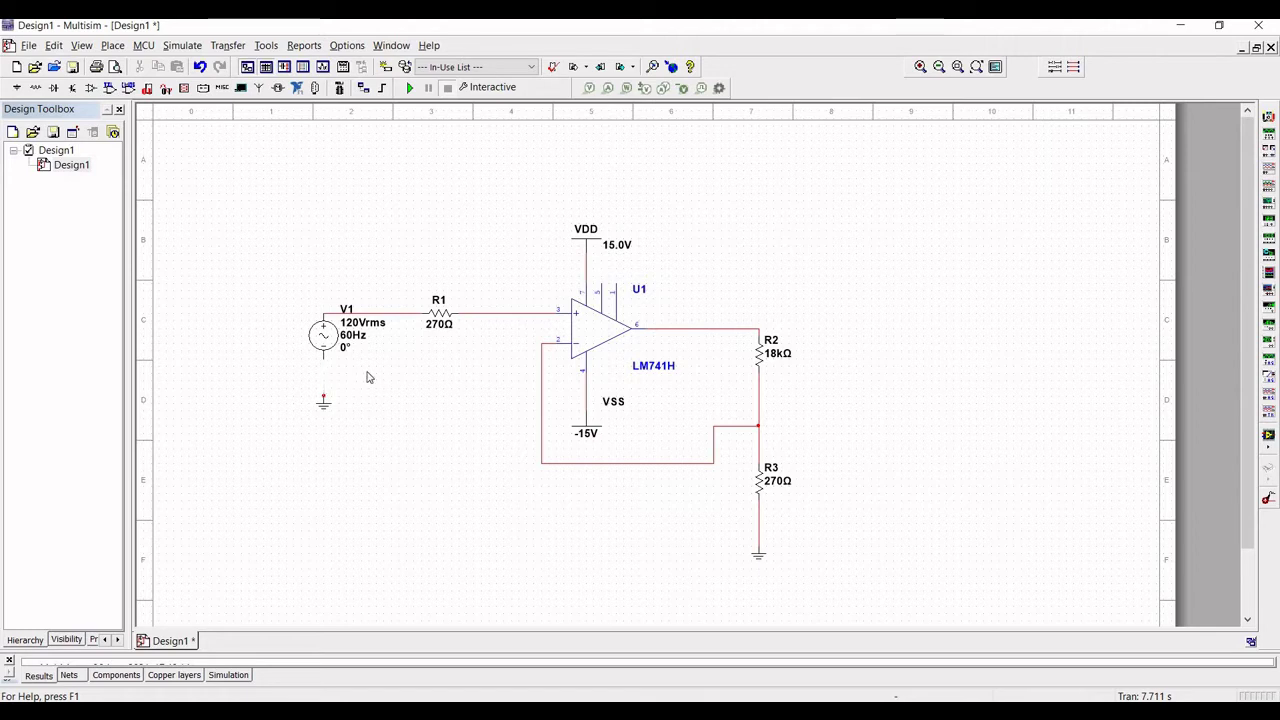
Set V1 to 15 mVrms voltage and 1 kHz frequency
double_click(343, 341)
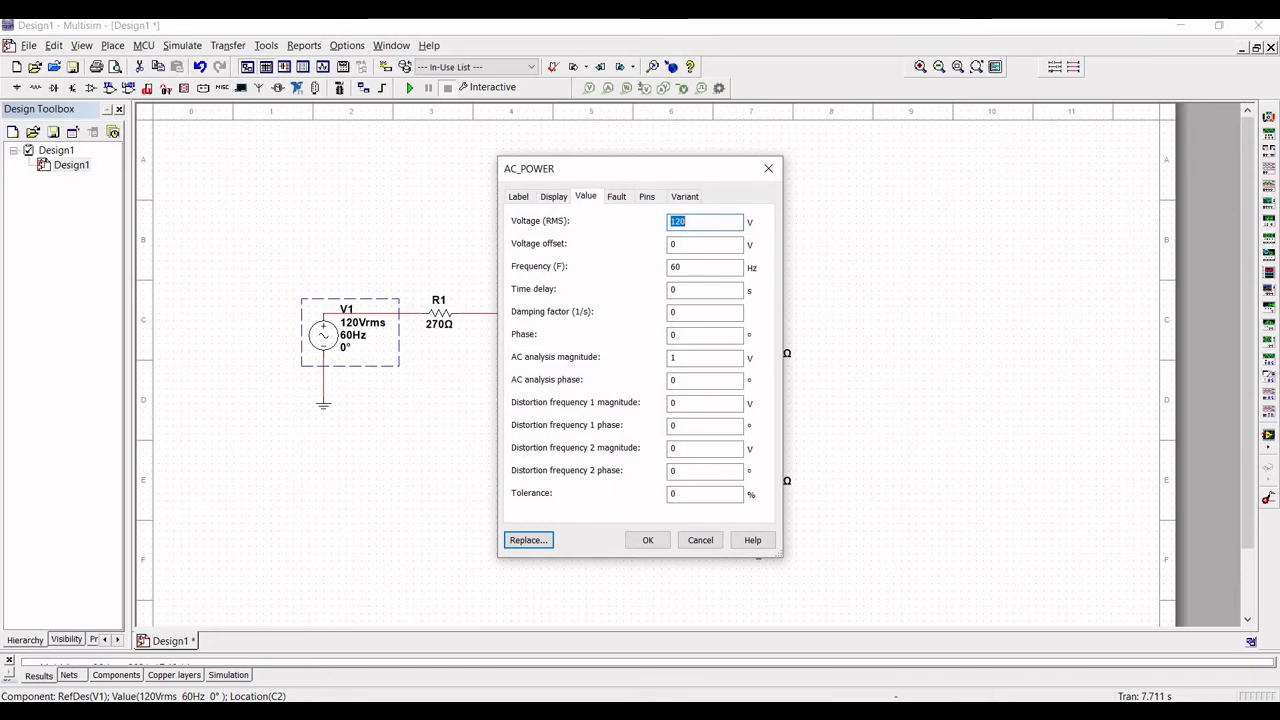
type("15m")
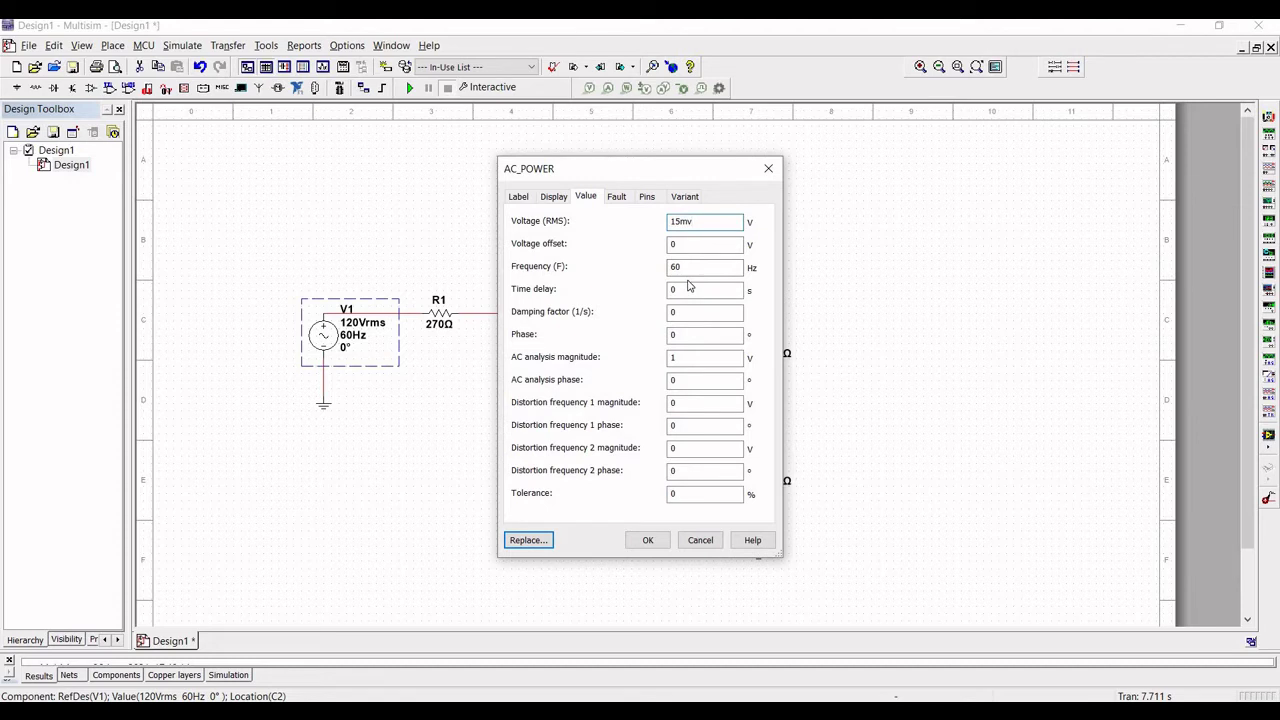
left_click(687, 273)
type("1khz")
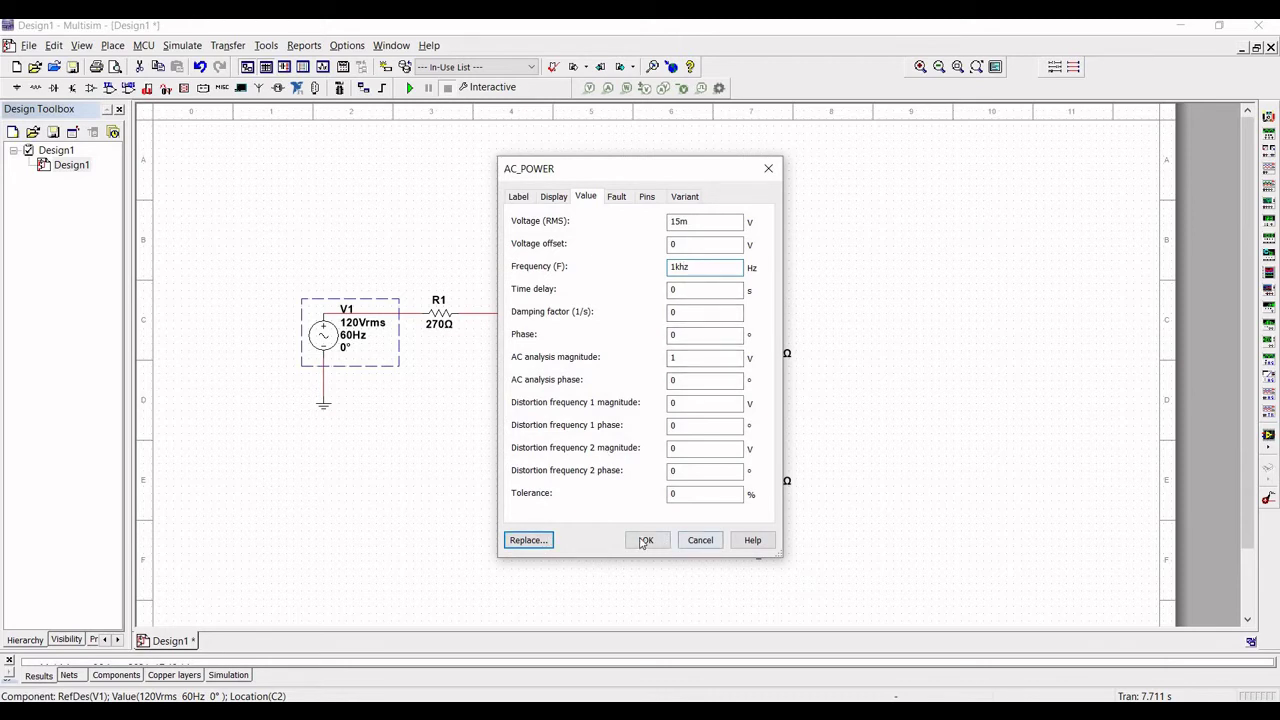
left_click(624, 540)
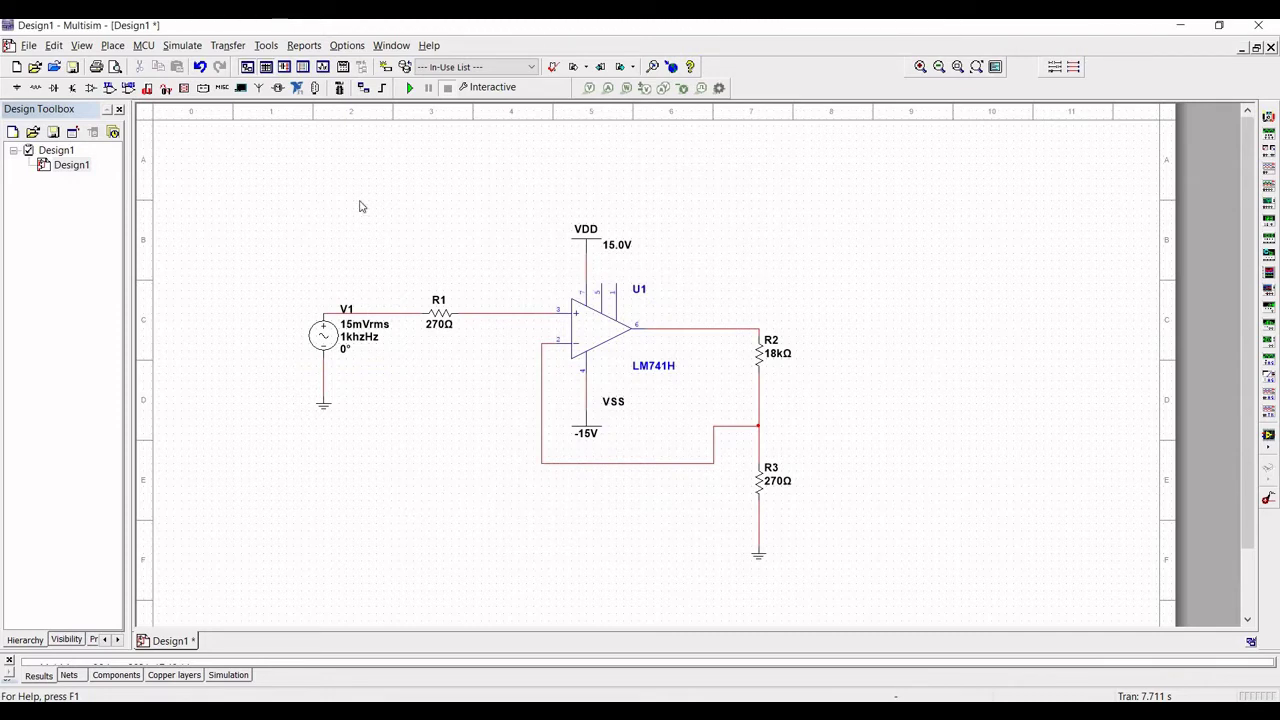
Place an oscilloscope, XSC1, to the right of the circuit
key("alt+s")
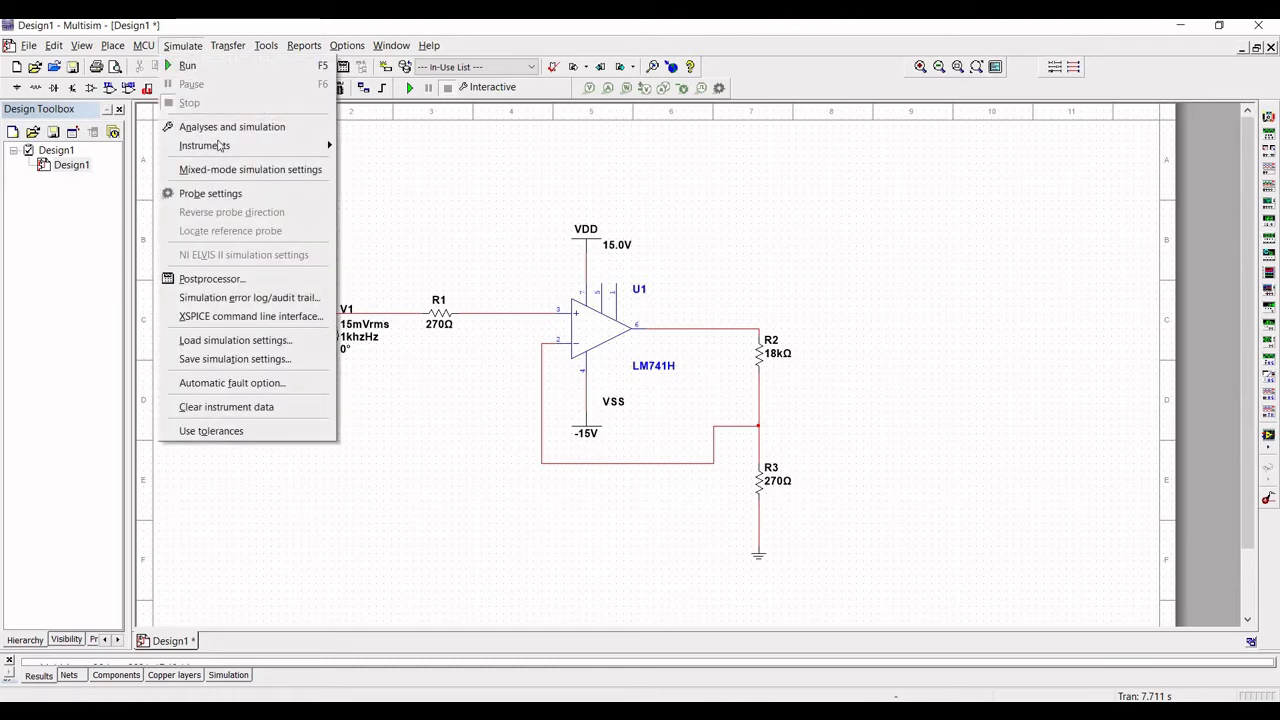
mouse_move(218, 146)
left_click(395, 183)
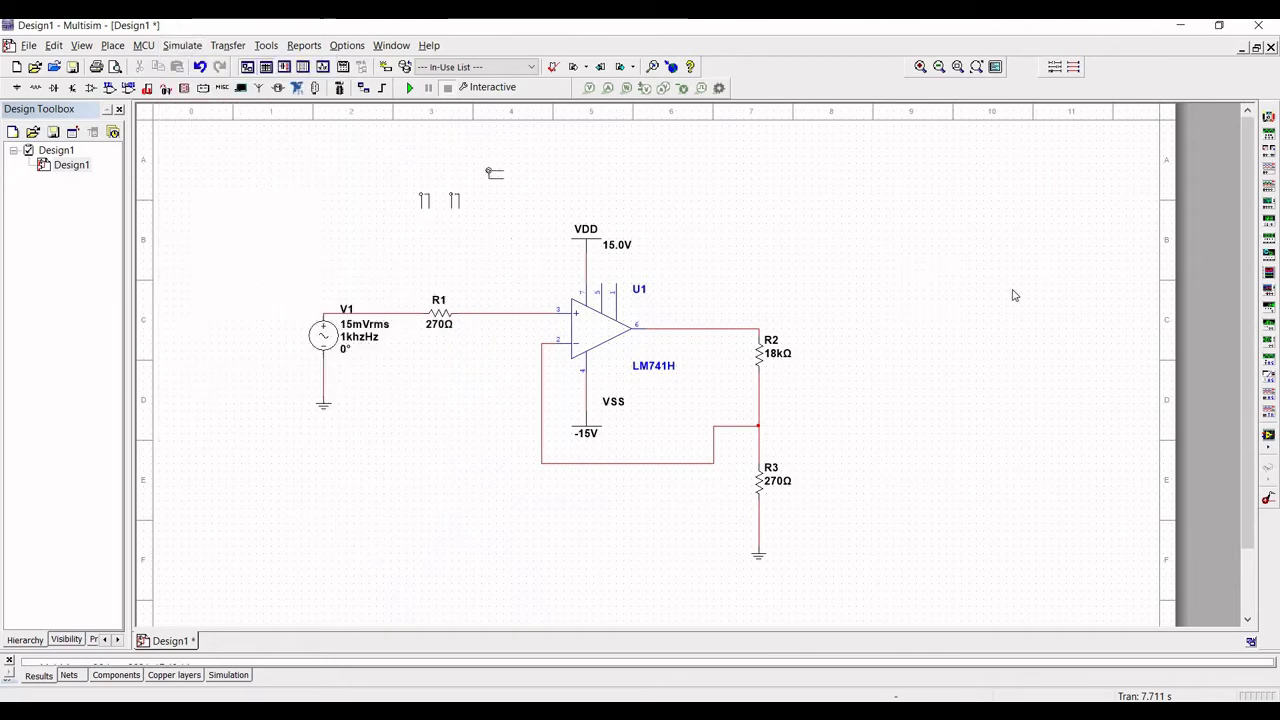
left_click(926, 234)
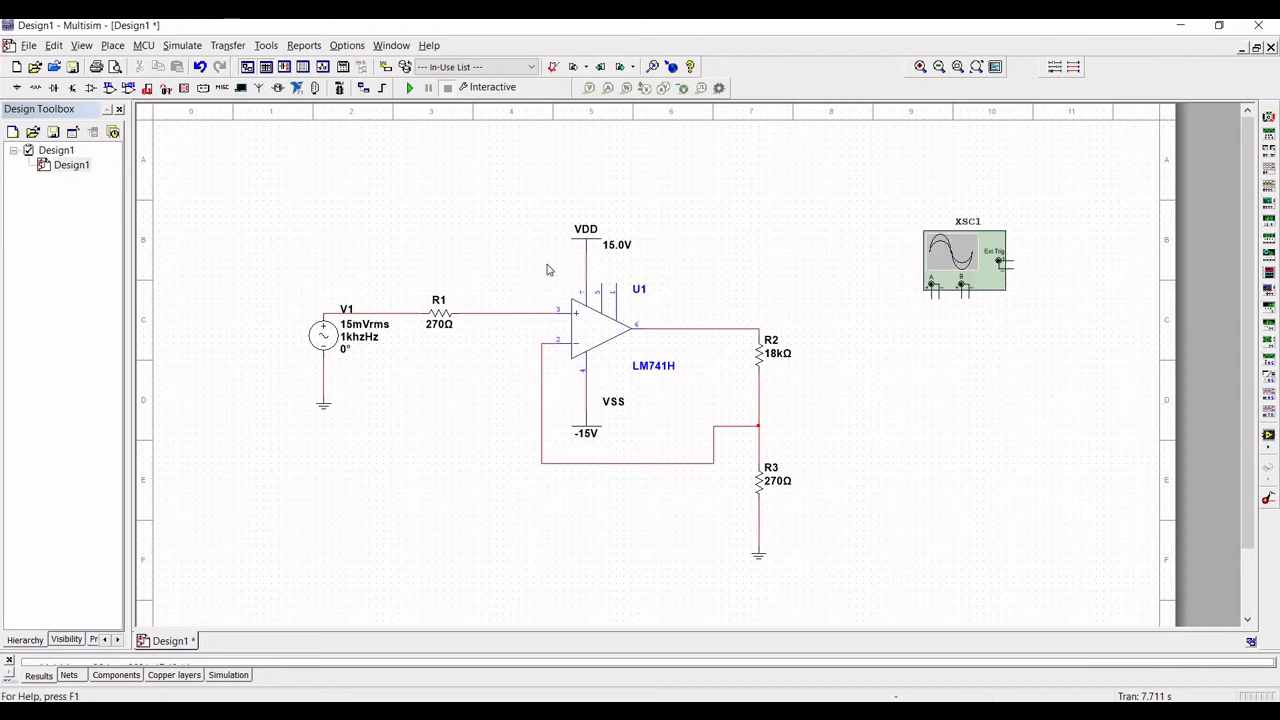
Place two ground symbols beneath the oscilloscope's inputs
left_click(16, 88)
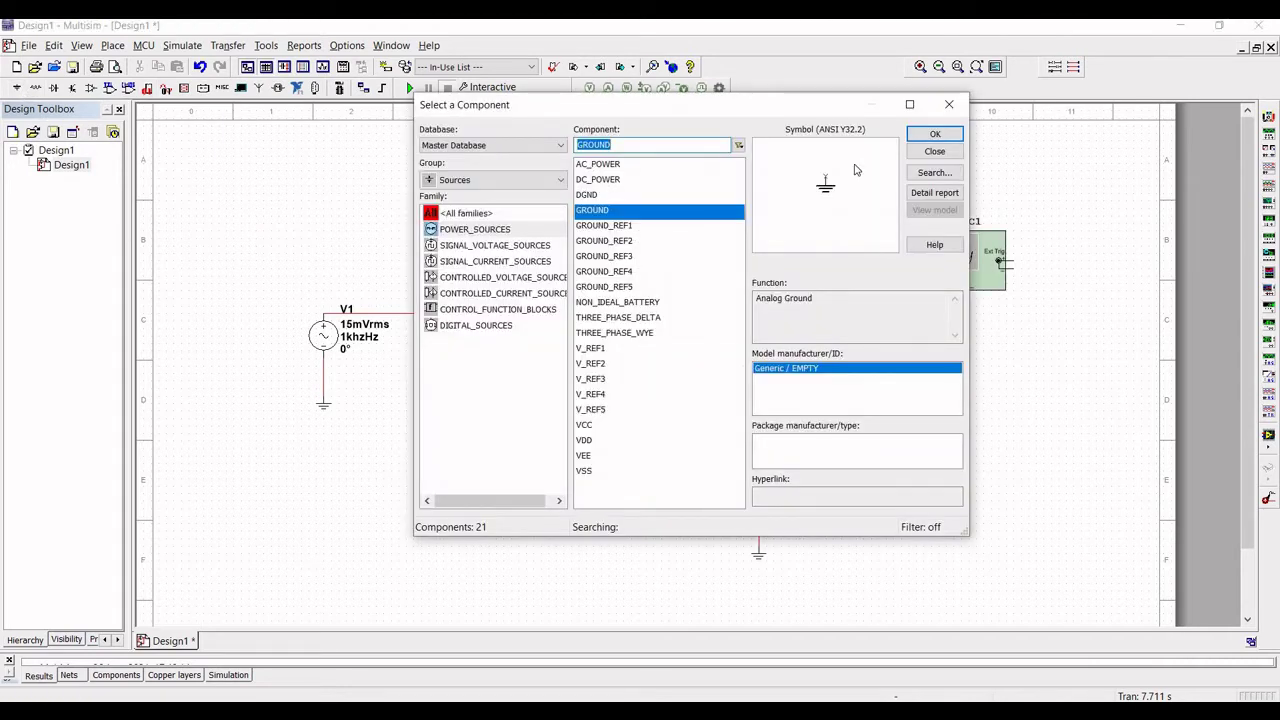
left_click(929, 134)
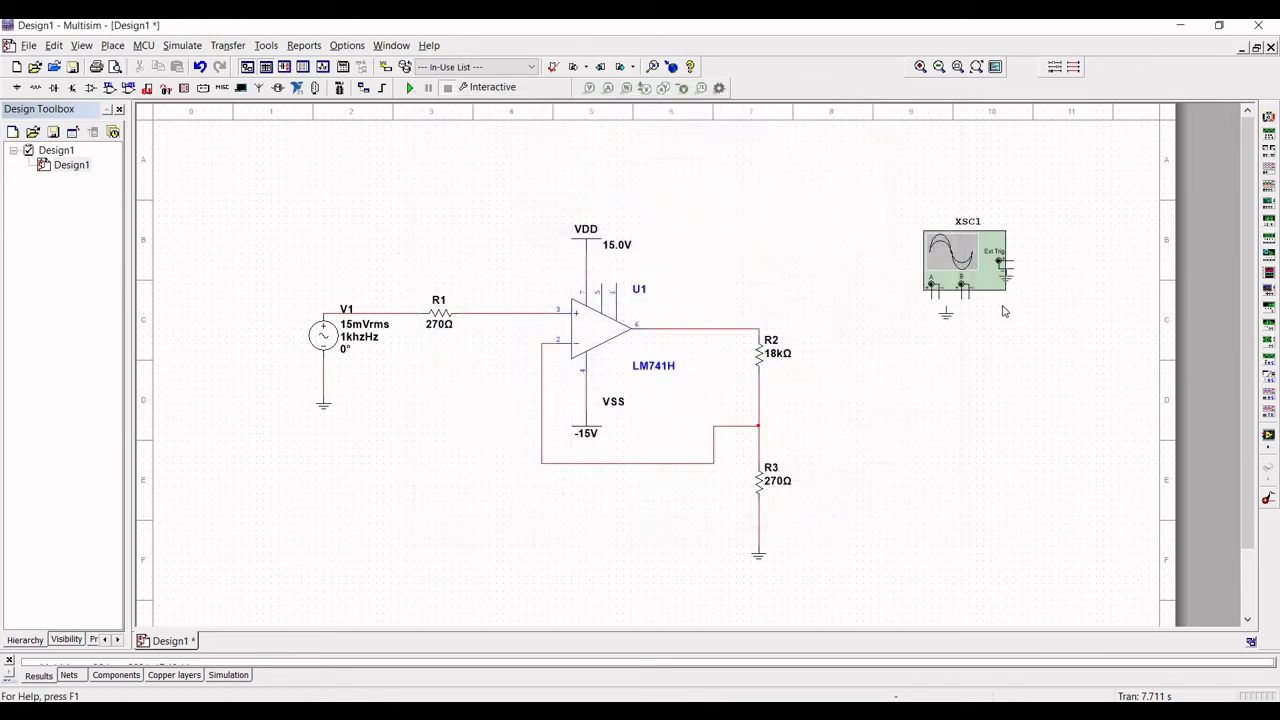
left_click(934, 136)
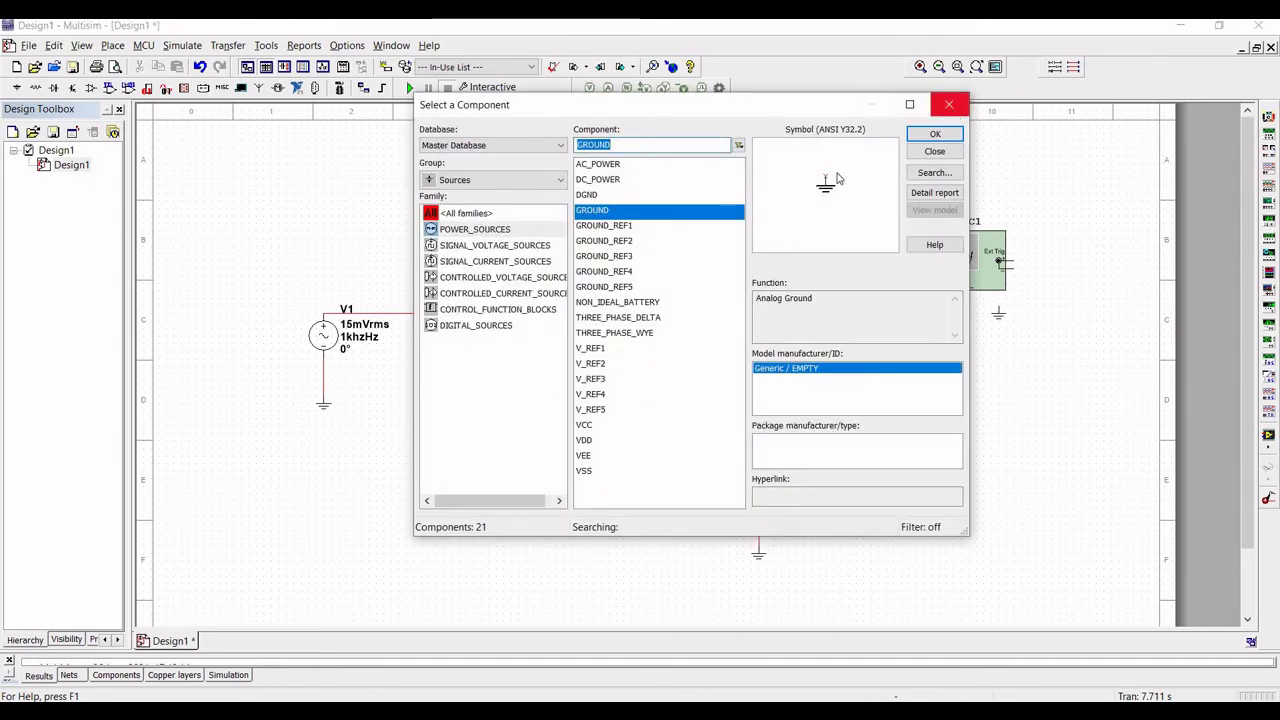
key("Escape")
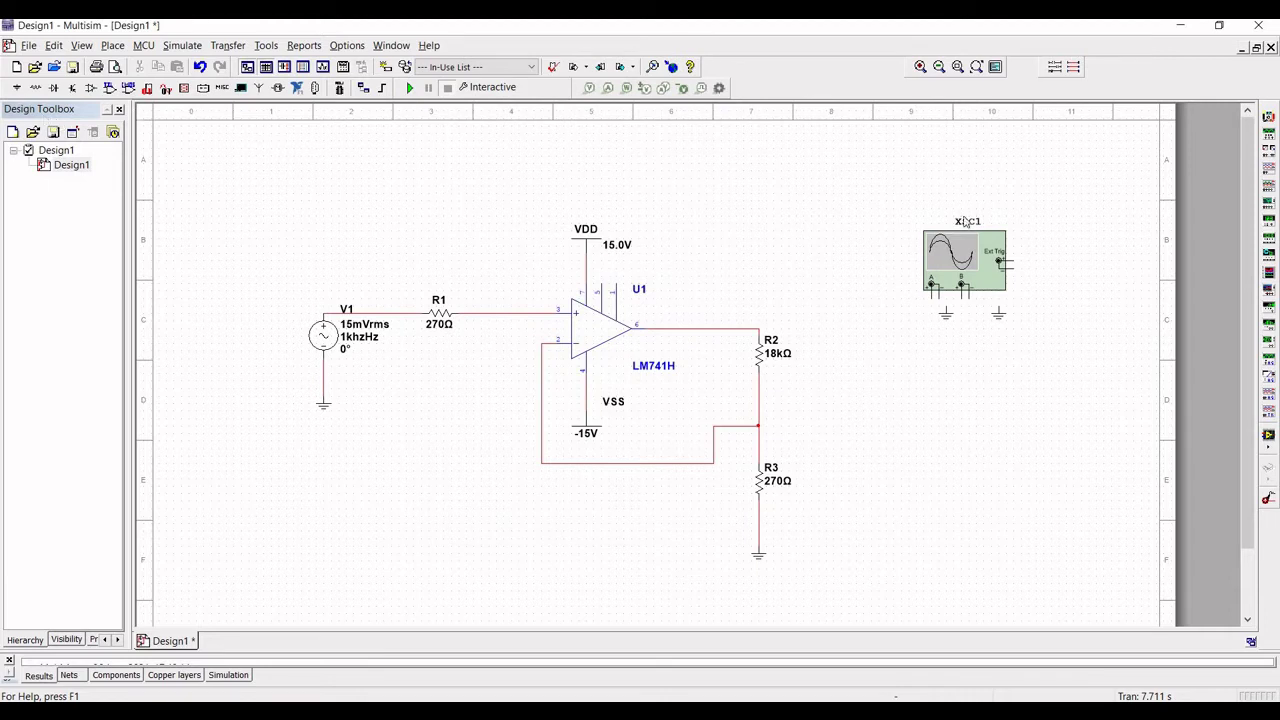
Wire oscilloscope XSC1's channel A input to the R2/op-amp output node
left_click(833, 314)
left_click(760, 327)
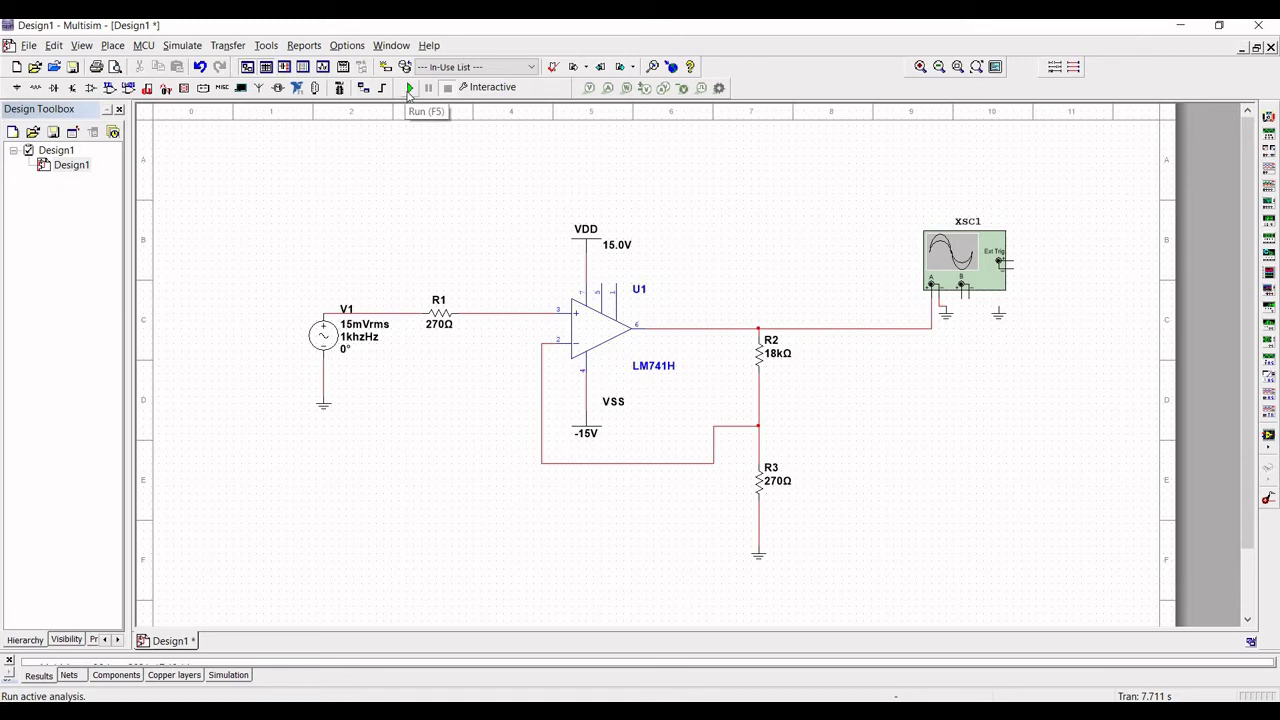
Open the XSC1 display and set Channel A to 1 V/Div and the timebase to 2 ms/Div
double_click(950, 258)
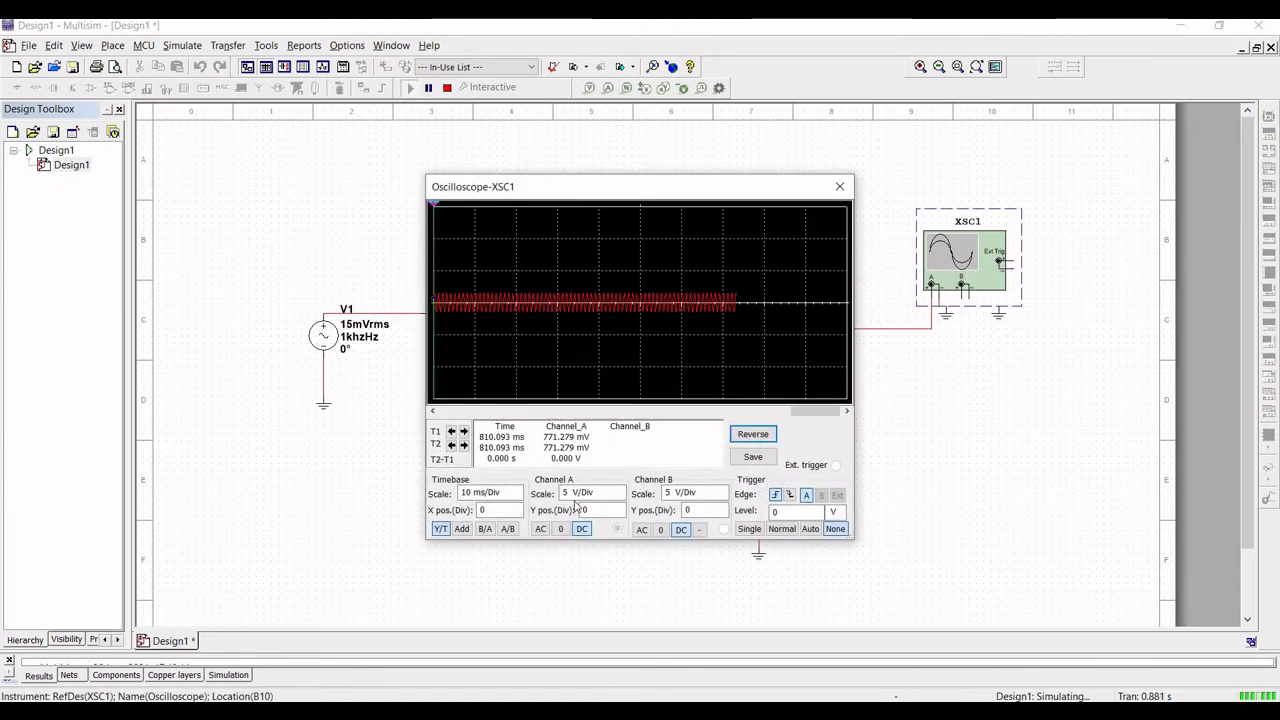
left_click(586, 496)
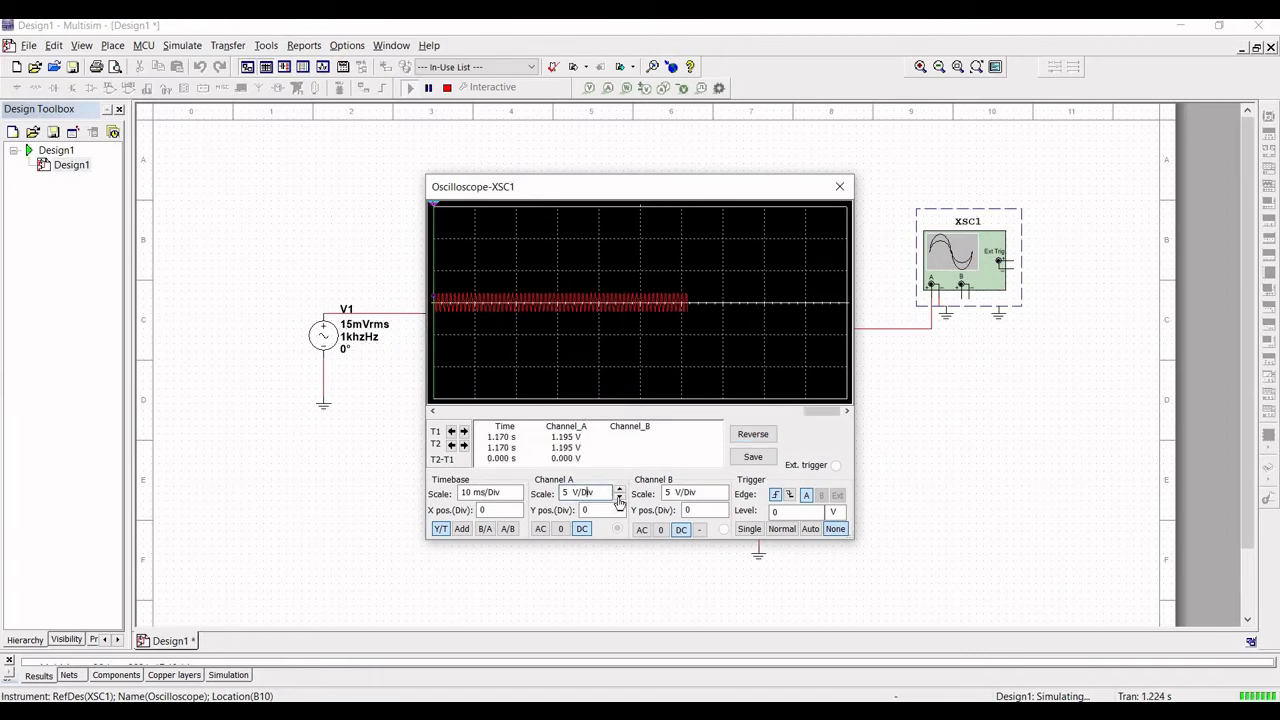
left_click(619, 500)
left_click(619, 500)
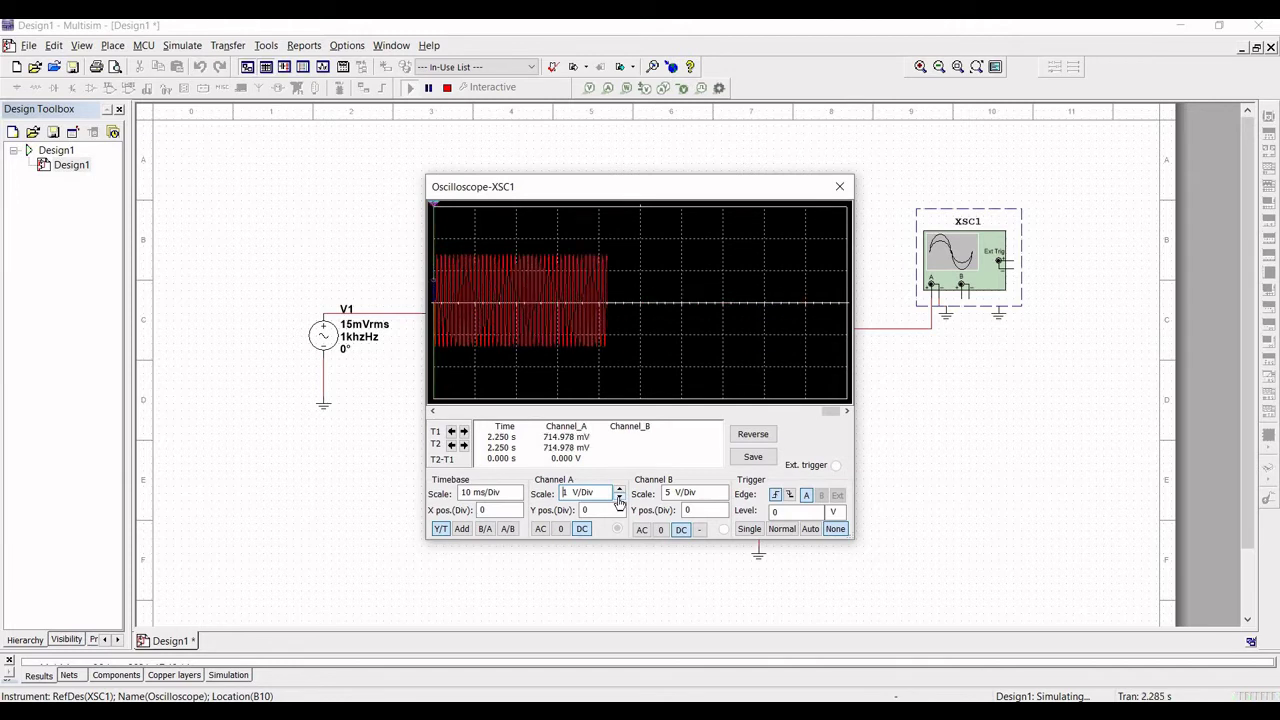
left_click(512, 495)
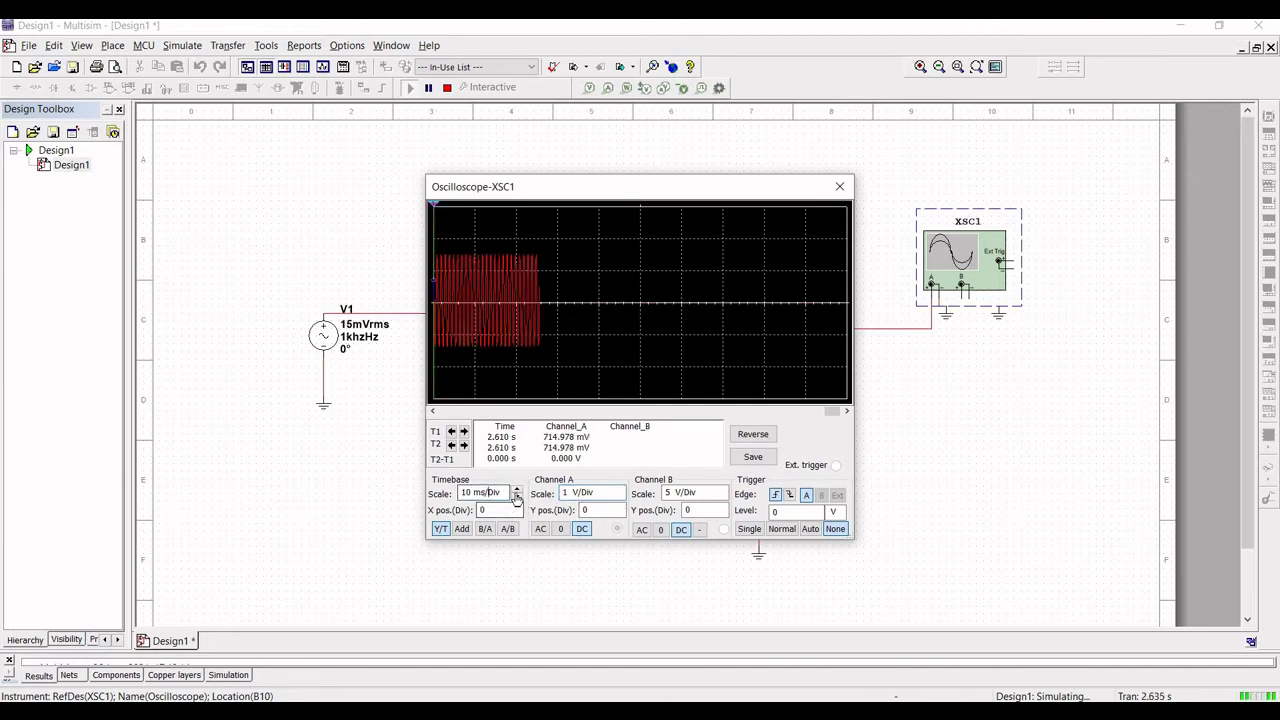
left_click(517, 498)
left_click(517, 498)
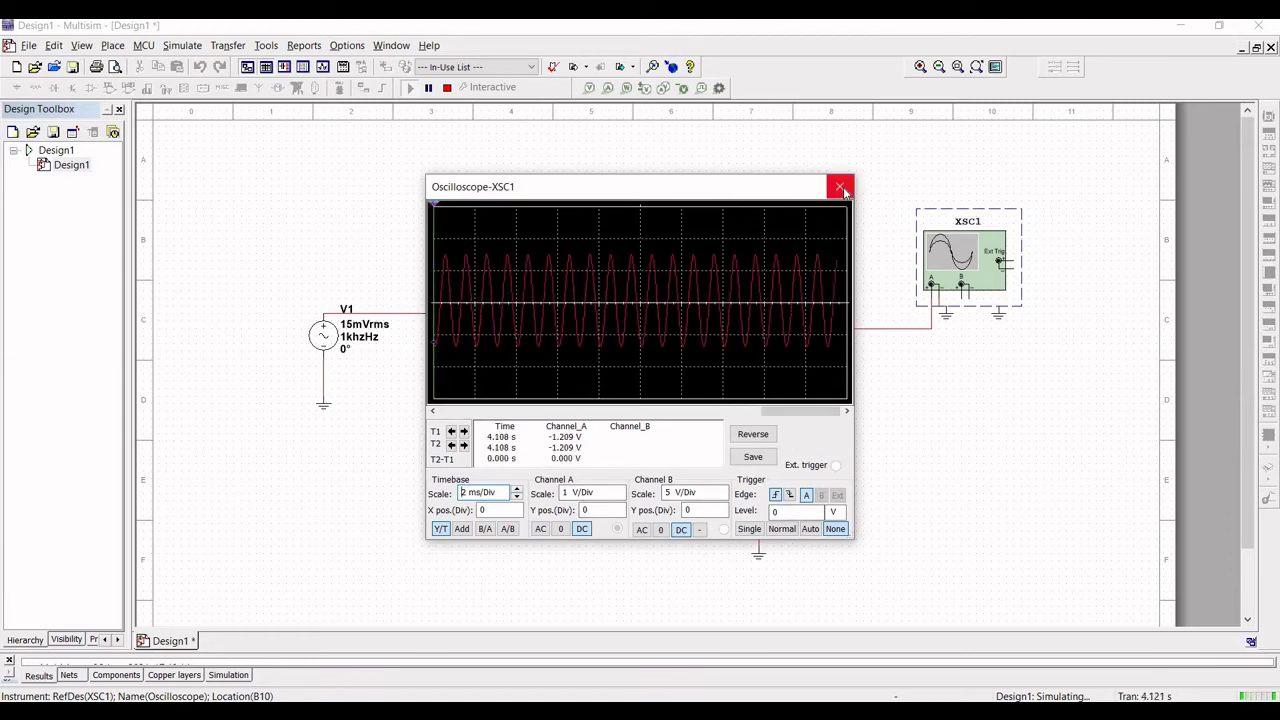
Close the scope display and route a wire from XSC1 channel B to the schematic's bottom-left corner
left_click(841, 187)
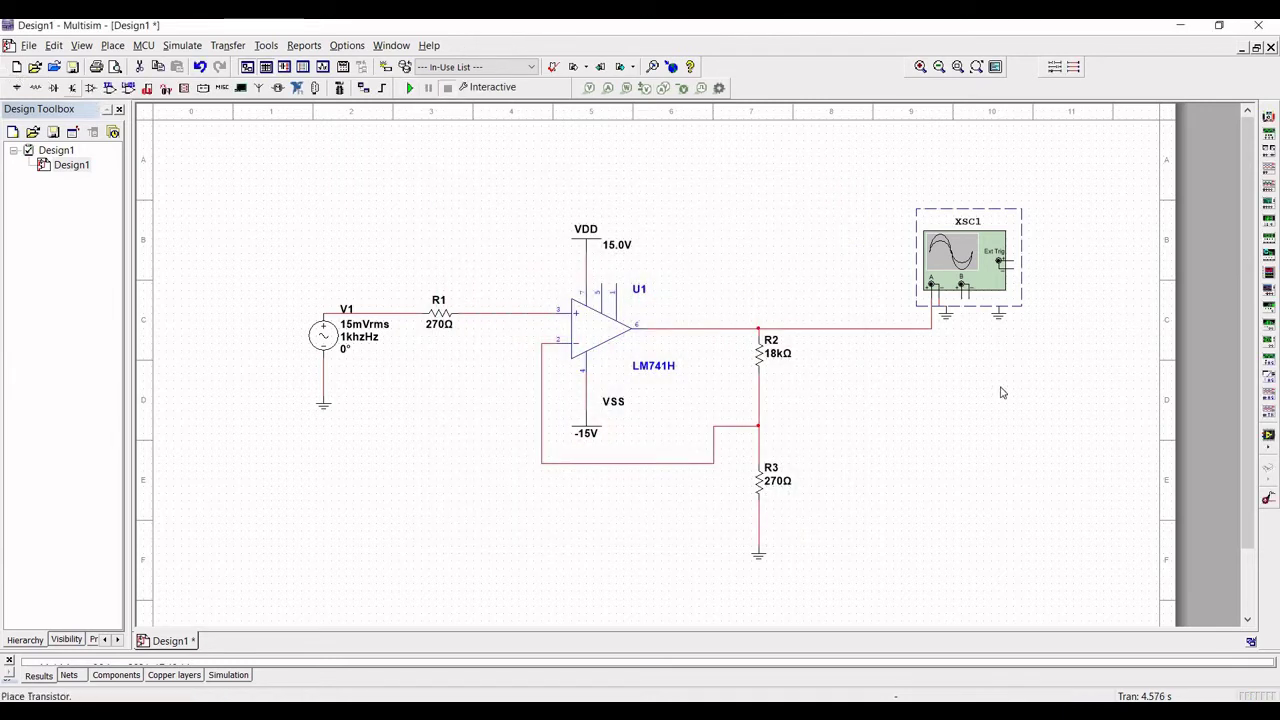
left_click(945, 312)
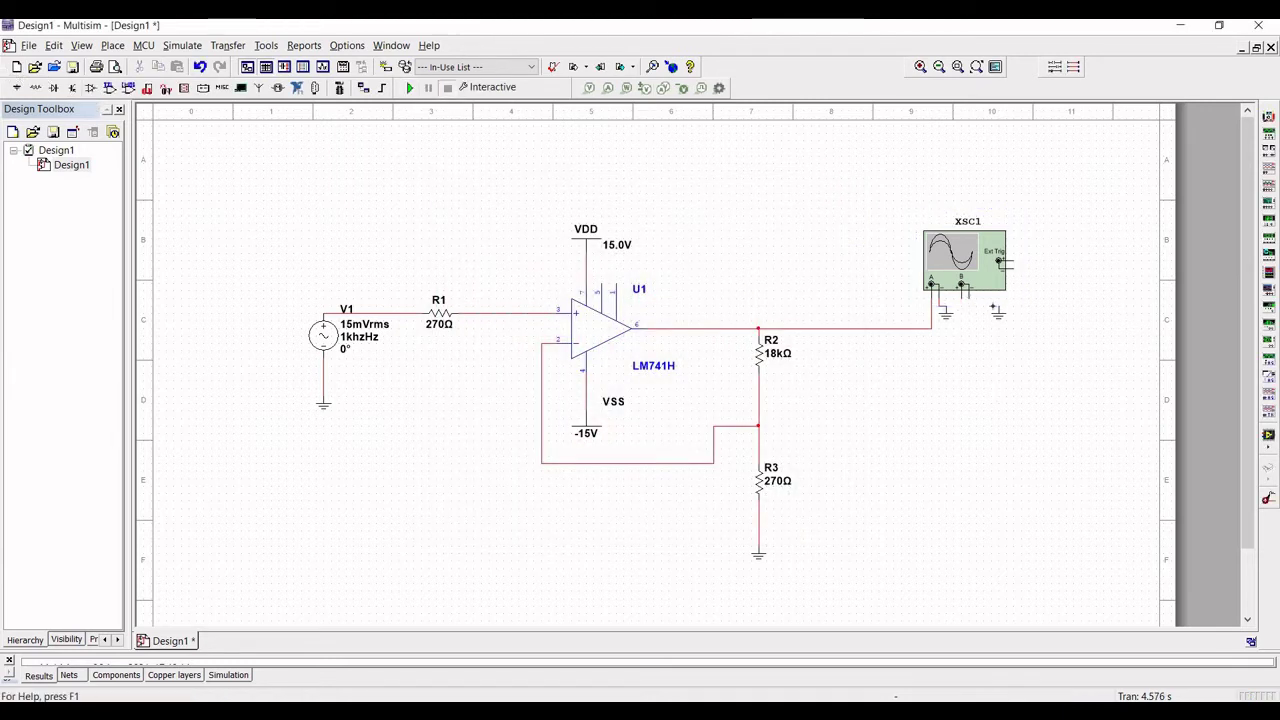
left_click(965, 290)
left_click(257, 584)
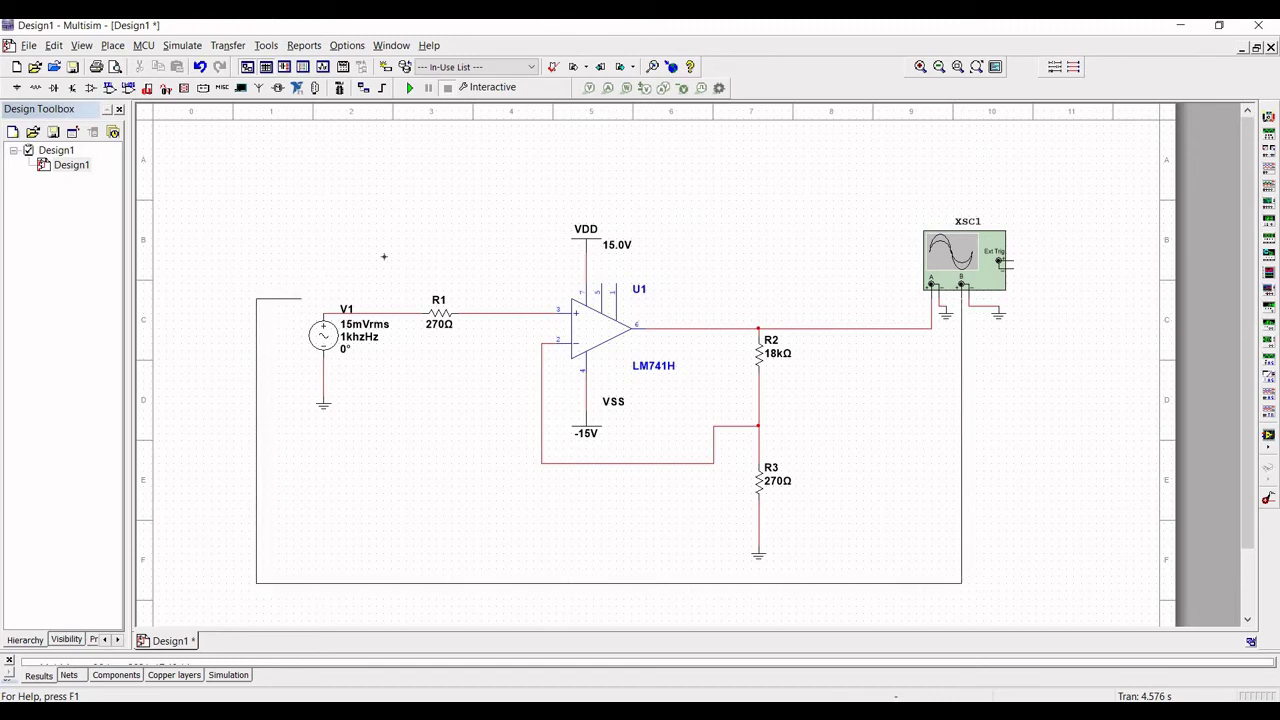
Connect the channel B wire to V1's output node and run the simulation with the scope displayed
left_click(376, 313)
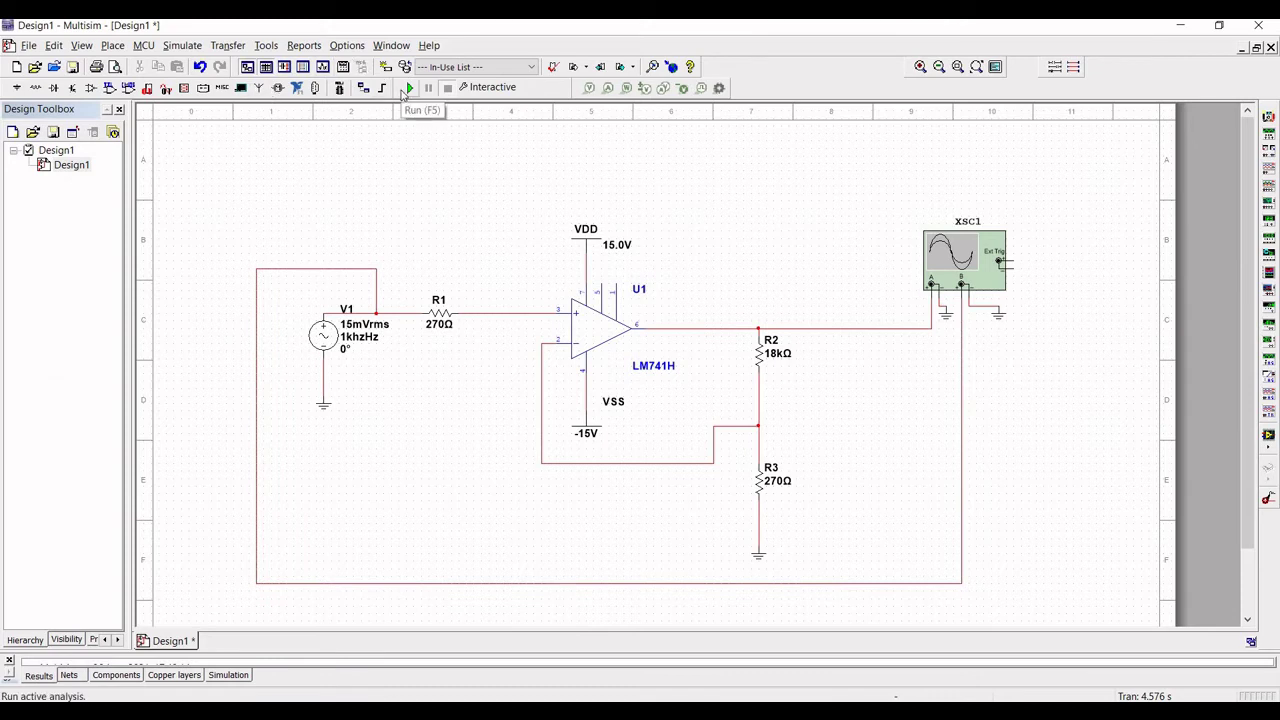
key("F5")
double_click(972, 270)
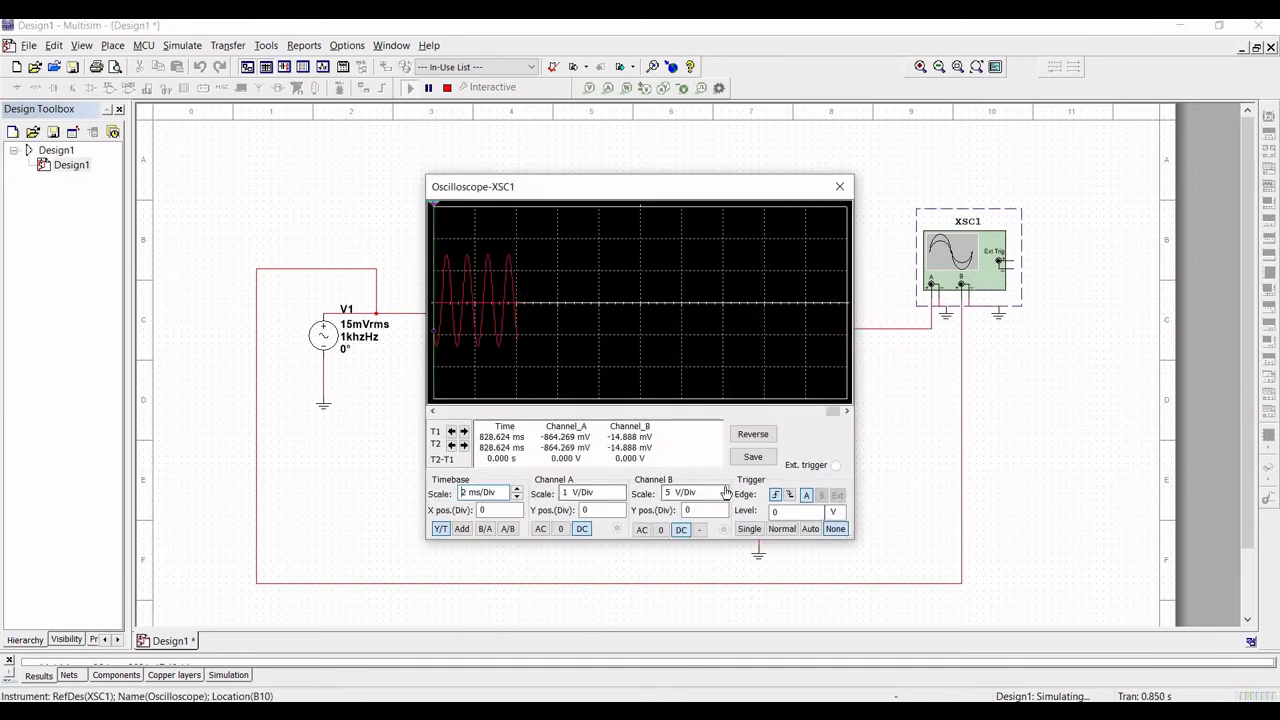
Set oscilloscope channel B to 50 mV/Div, then stop the simulation
left_click(685, 493)
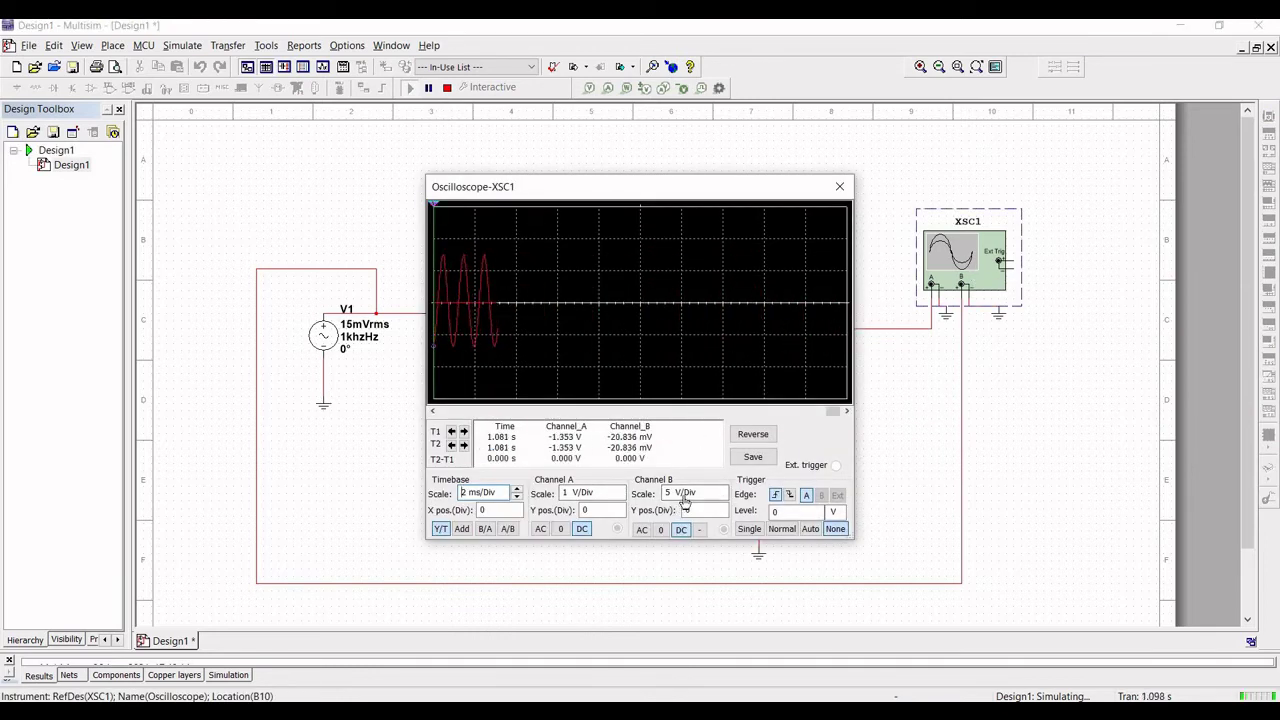
left_click(722, 499)
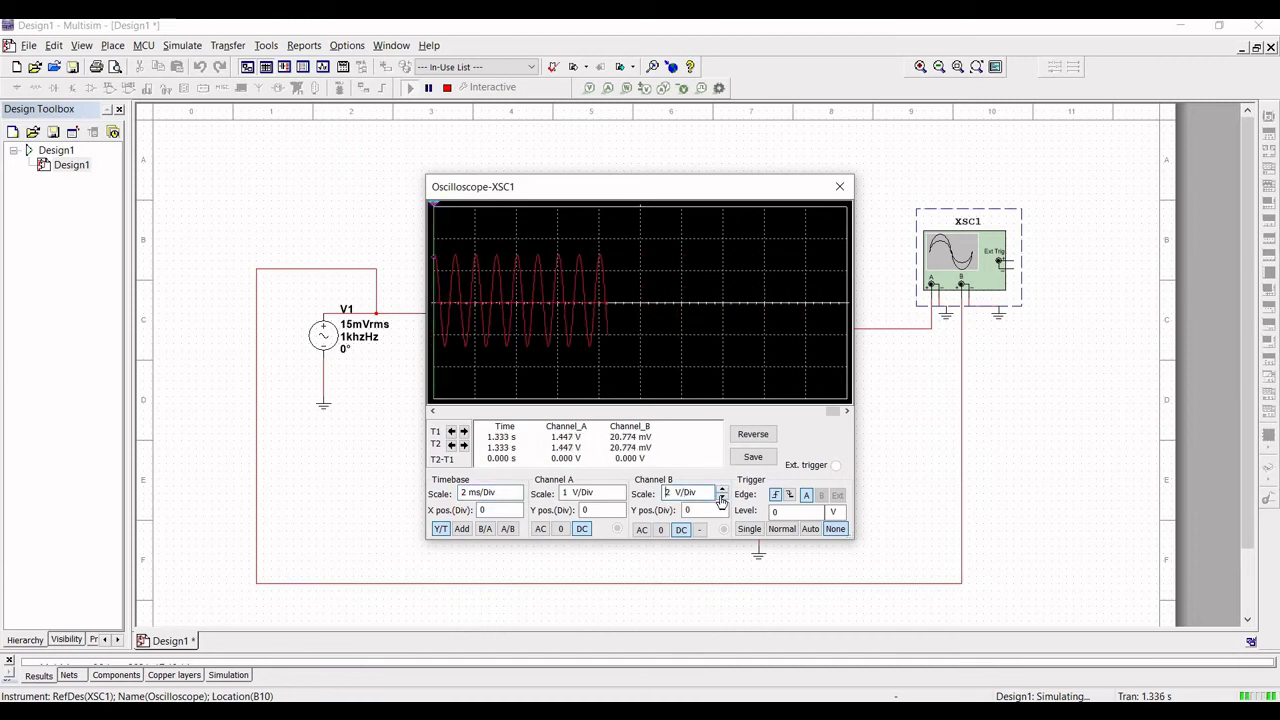
left_click(722, 499)
left_click(722, 499)
left_click(722, 499)
left_click(722, 499)
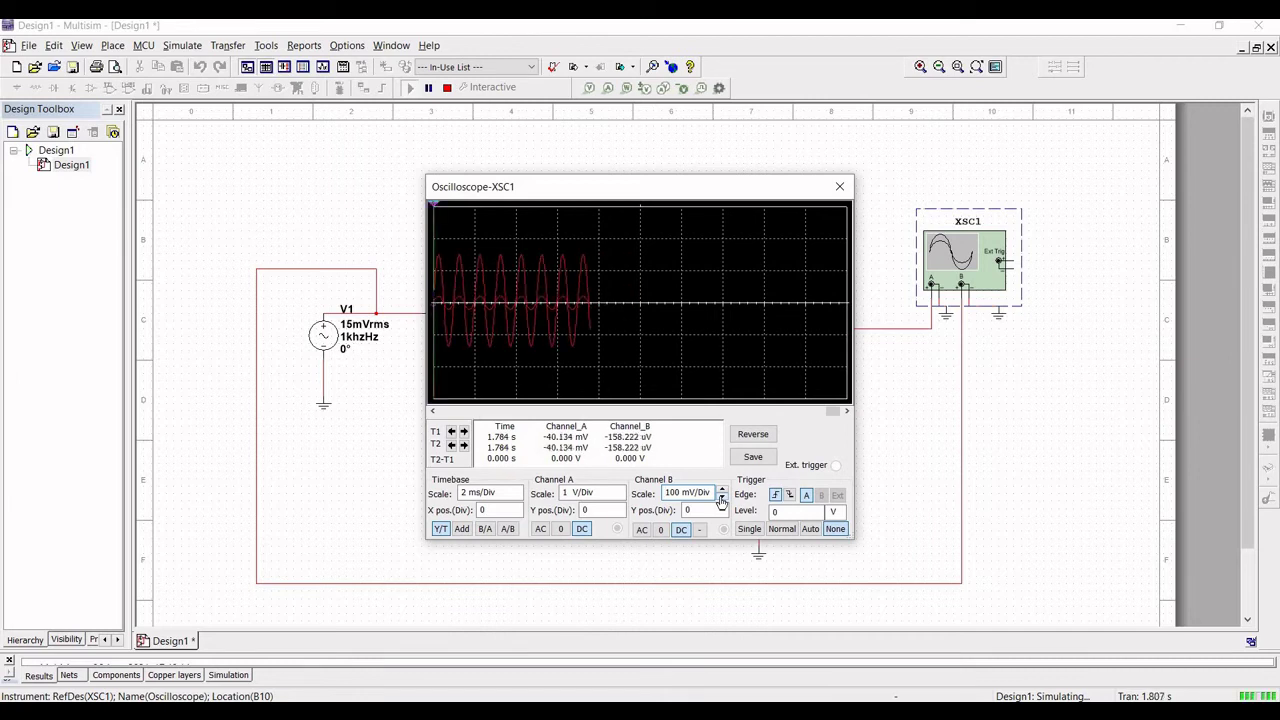
left_click(722, 499)
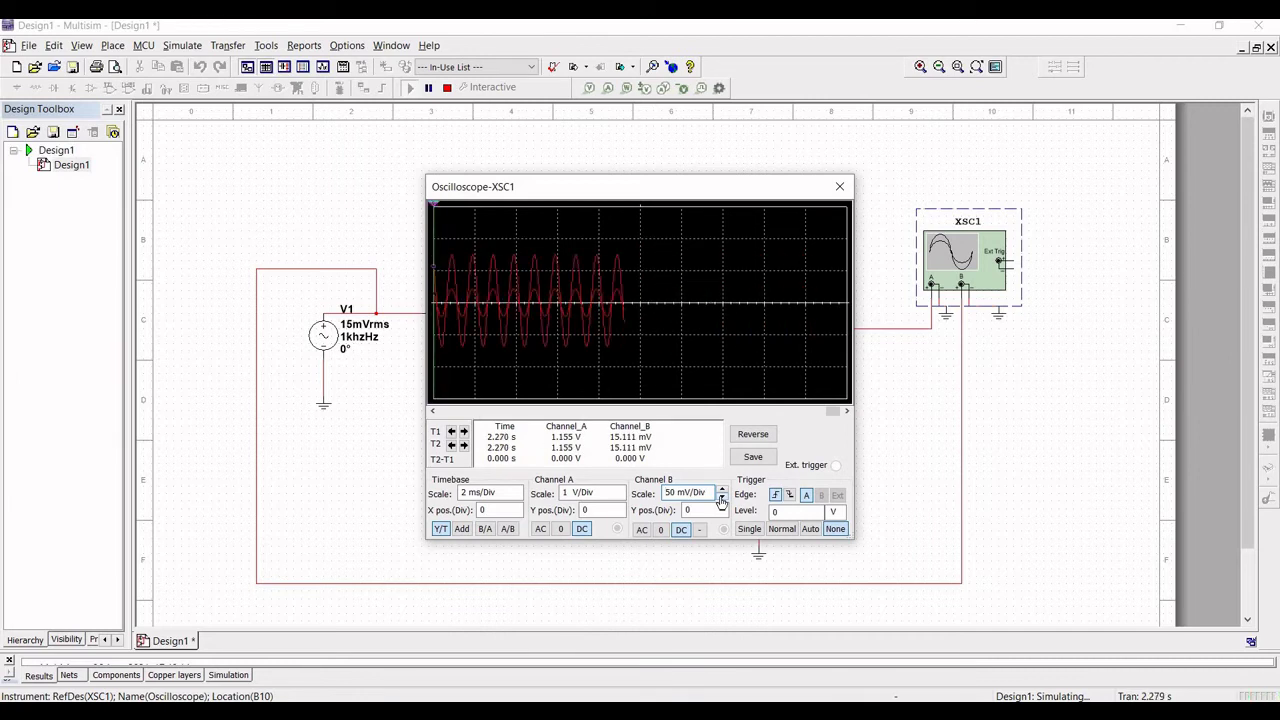
left_click(722, 499)
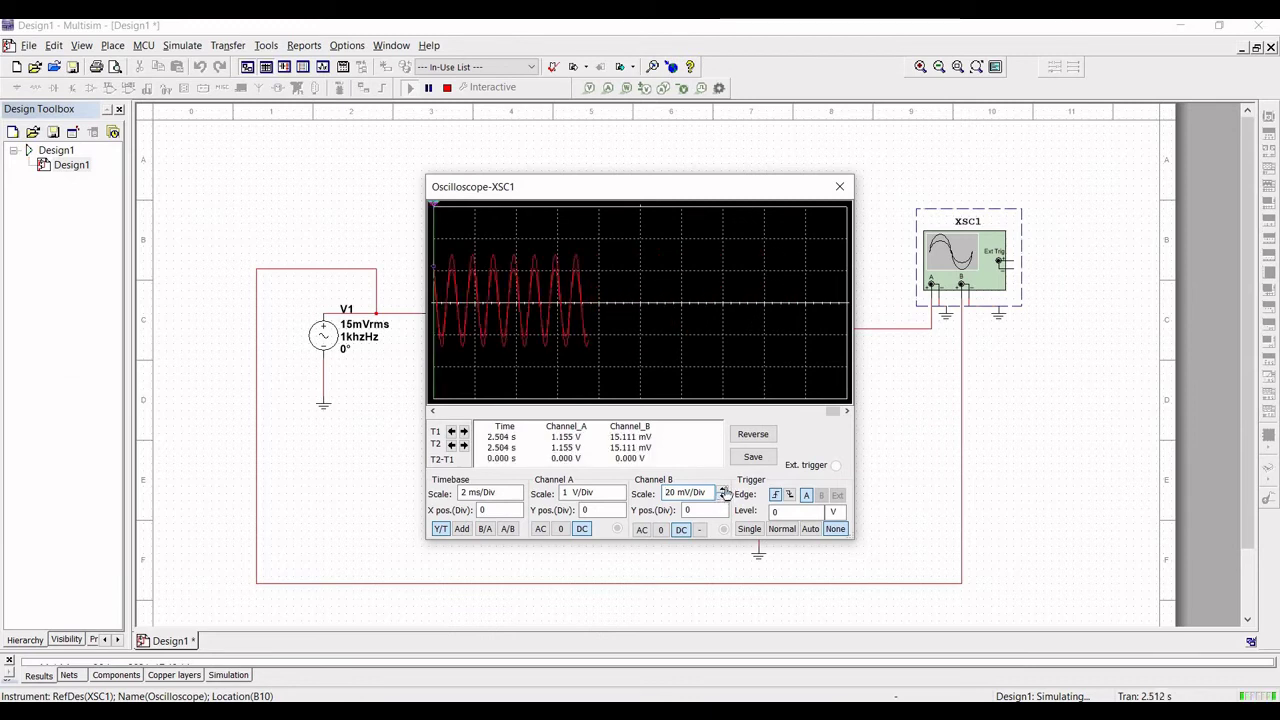
left_click(723, 490)
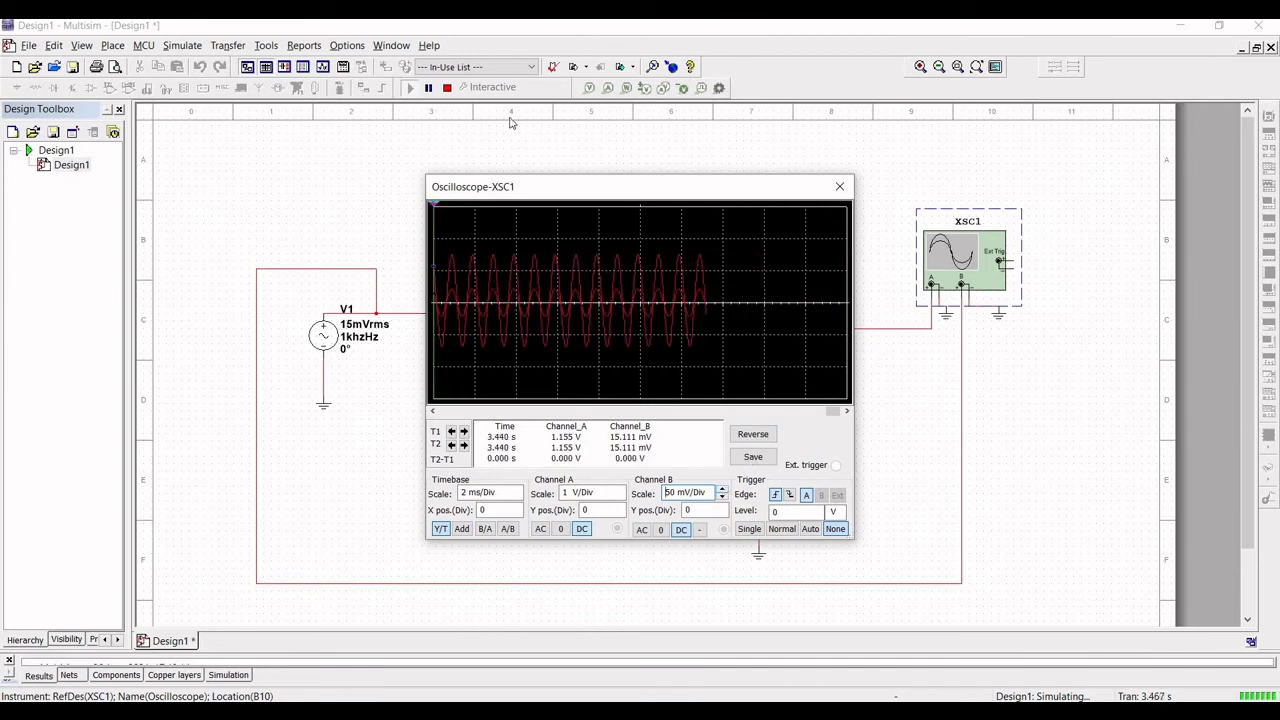
left_click(447, 87)
Close the oscilloscope display and dismiss the Simulate menu
left_click(839, 186)
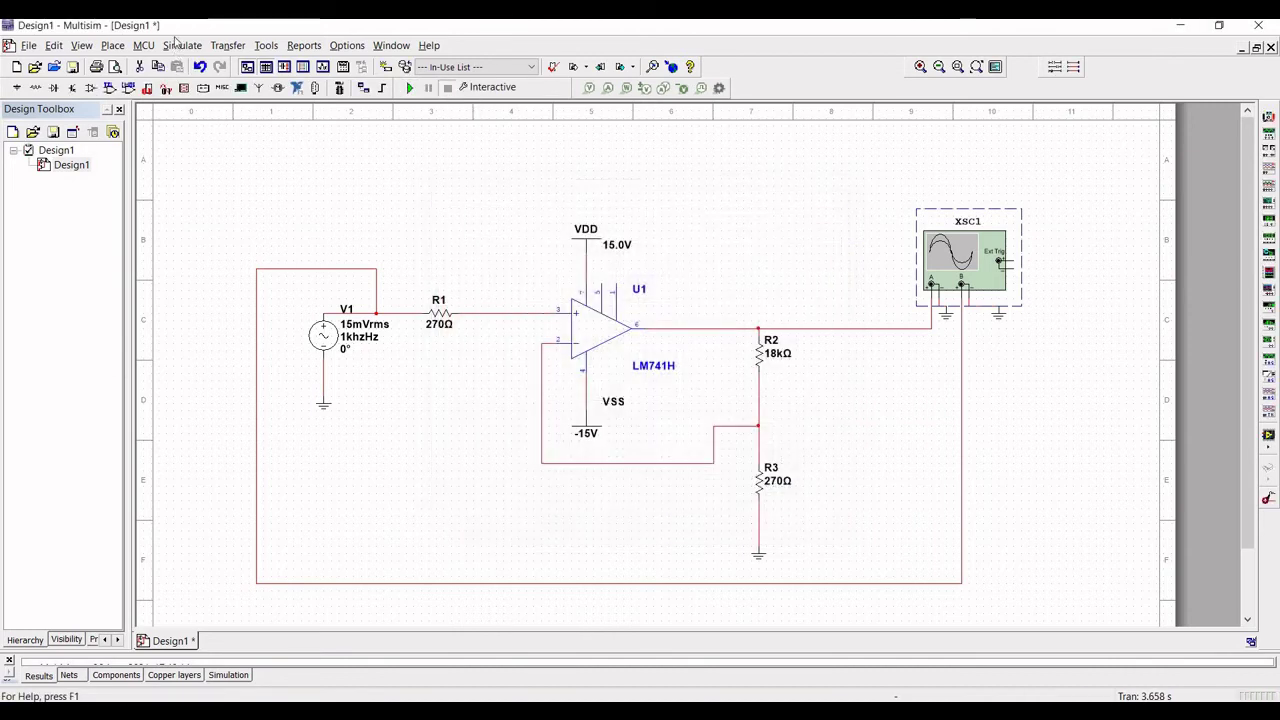
left_click(175, 52)
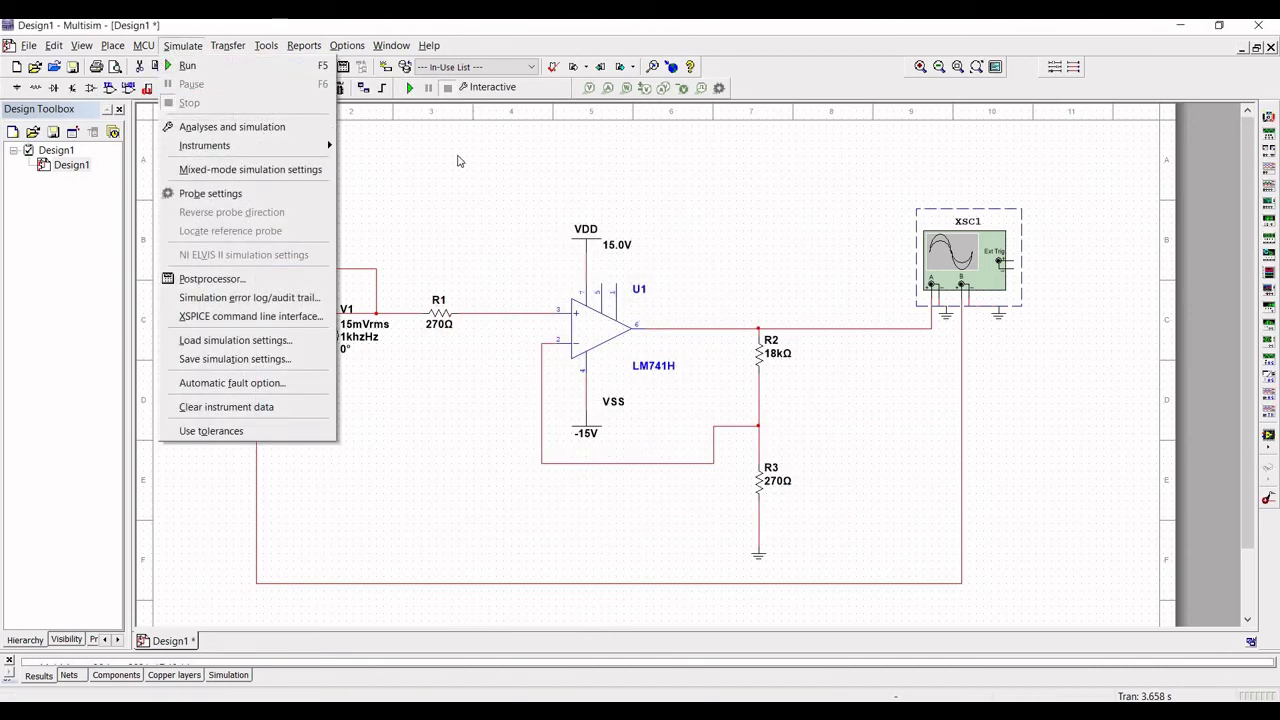
left_click(462, 492)
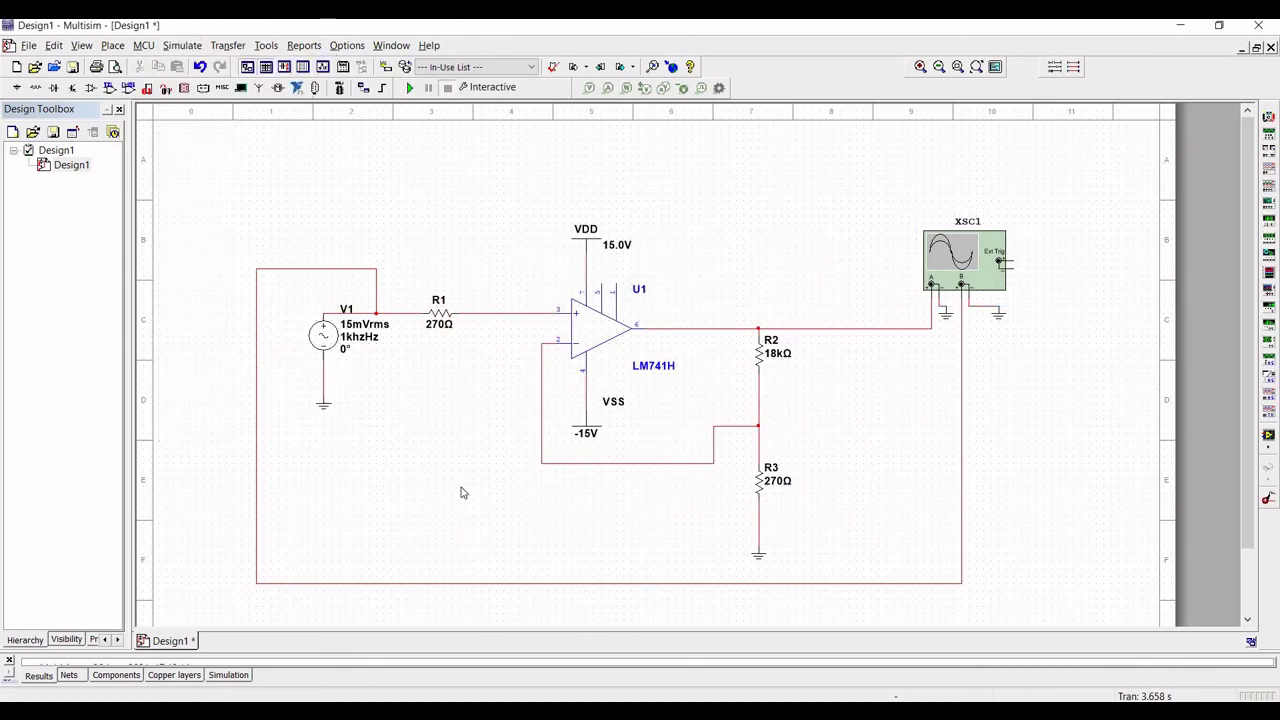
Read the net numbers of the output wire (net 2) and the V1–R1 wire (net 4)
right_click(836, 329)
left_click(875, 434)
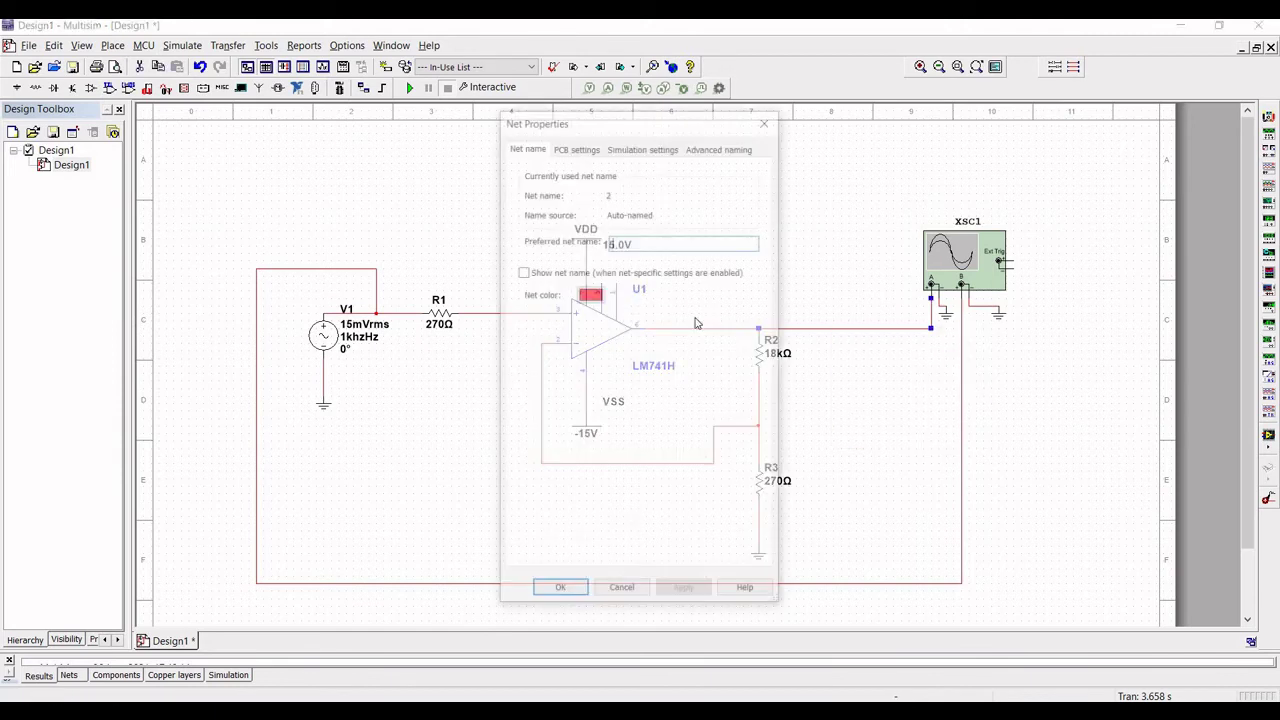
left_click(767, 120)
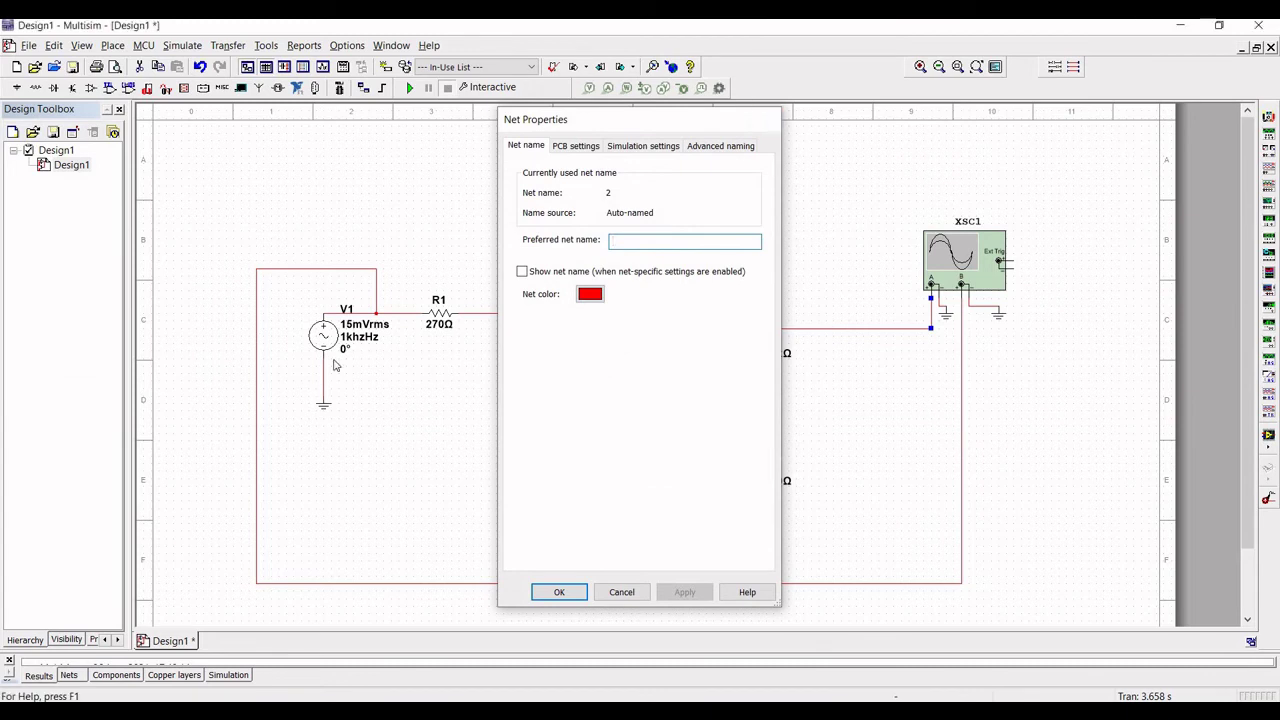
right_click(392, 316)
left_click(440, 436)
left_click(767, 119)
Run a 0–0.004 s Transient analysis plotting V(2) and V(4), with V(3) removed
left_click(182, 45)
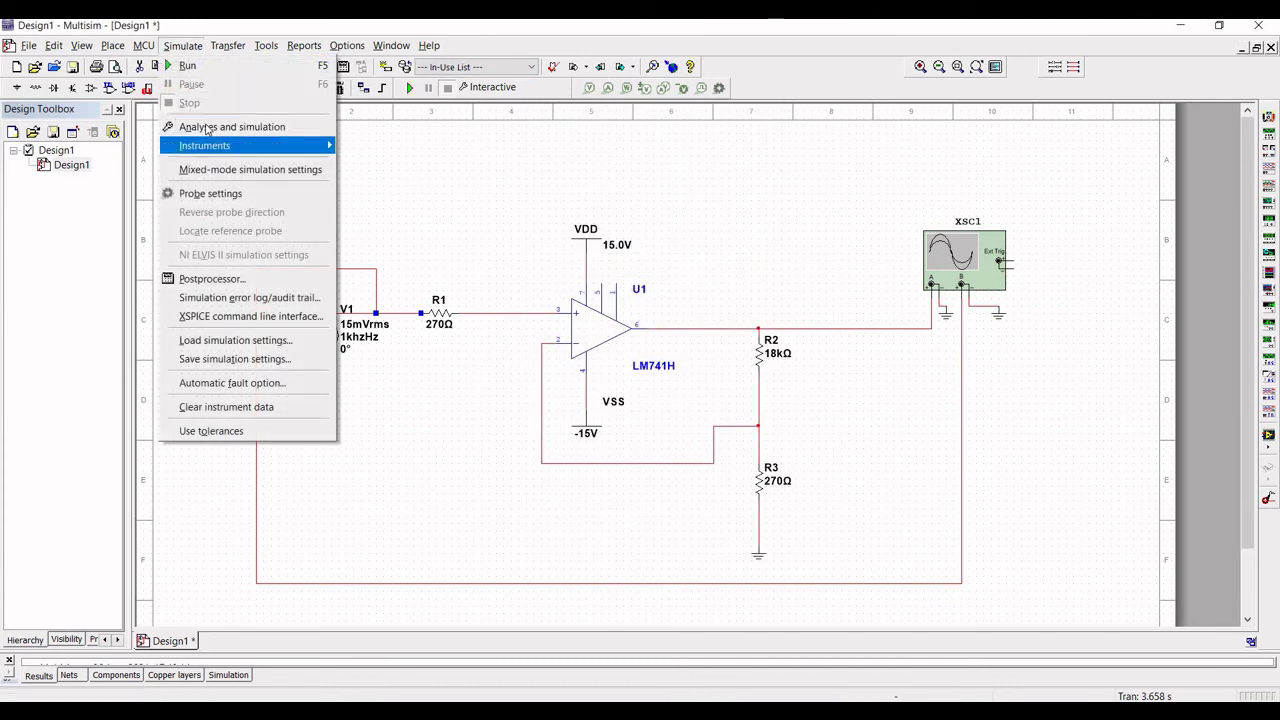
left_click(380, 179)
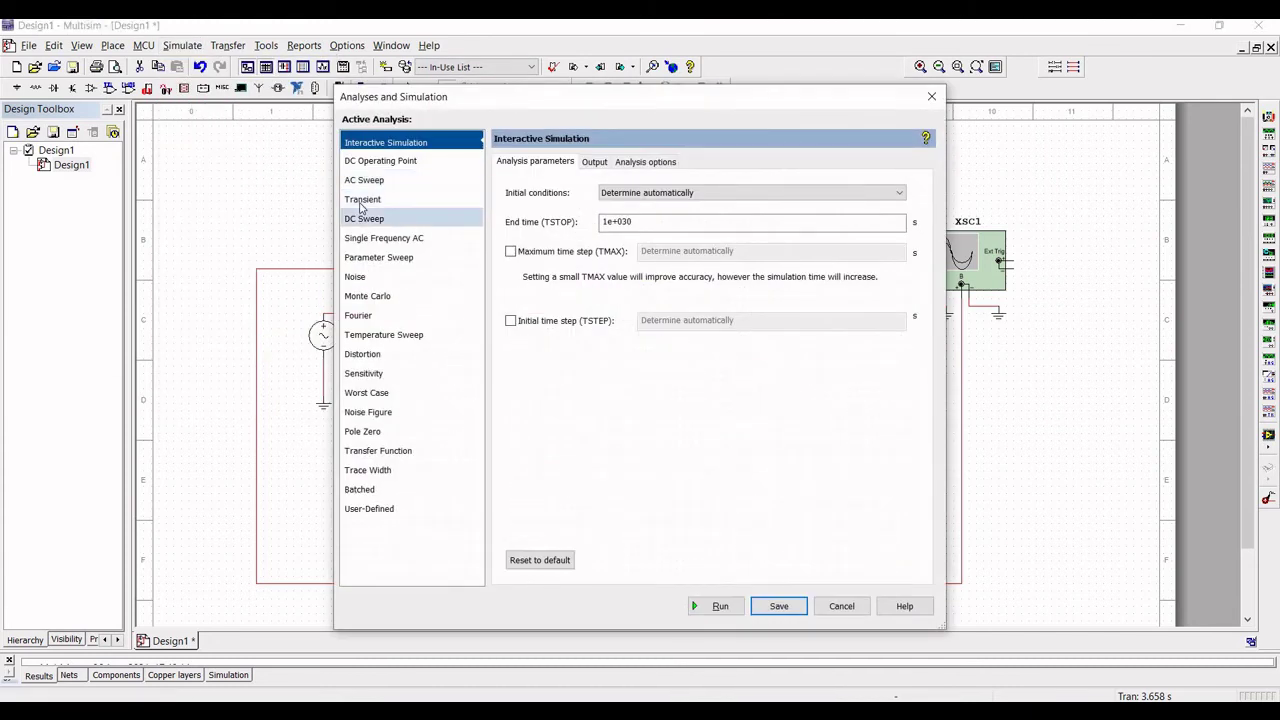
left_click(400, 200)
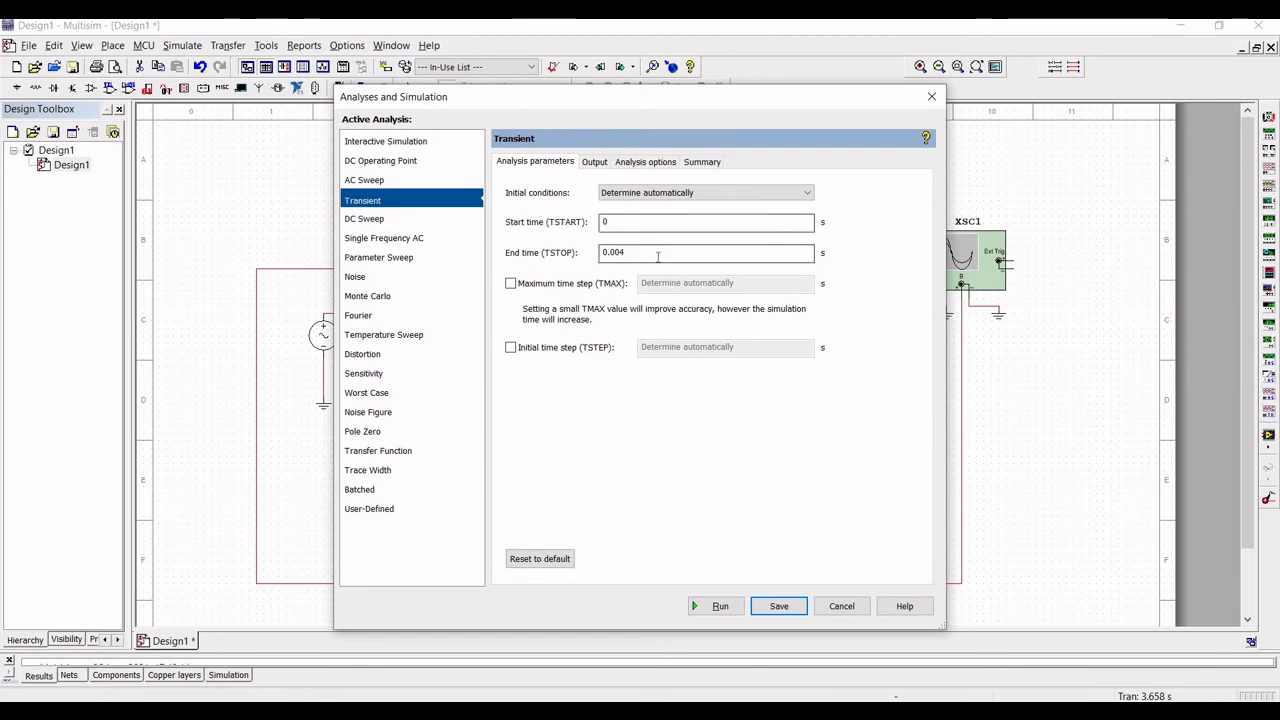
left_click(592, 163)
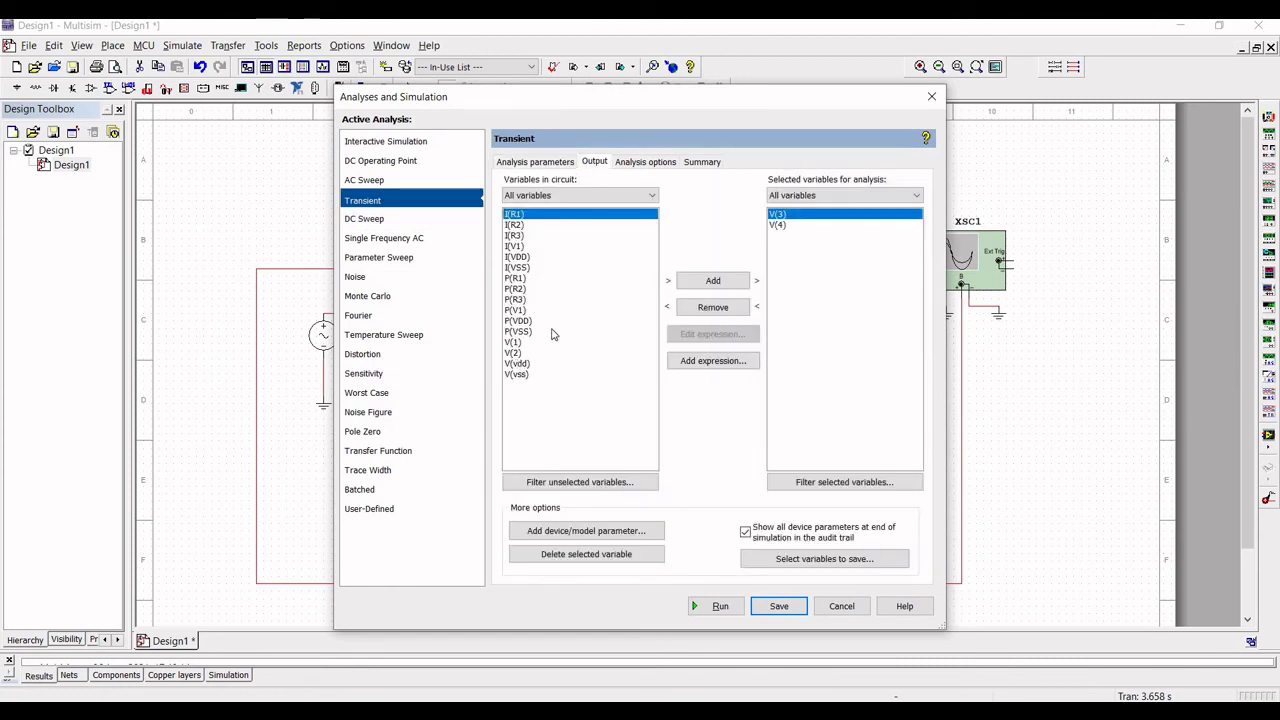
left_click(712, 309)
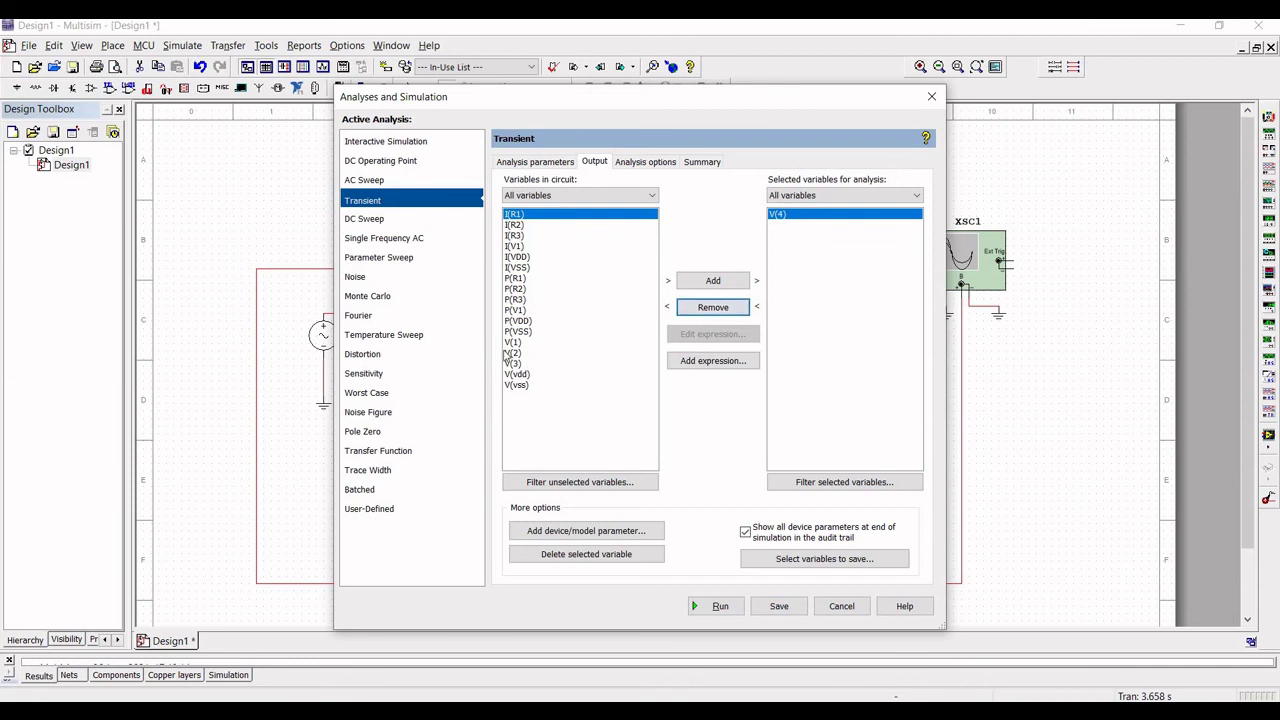
left_click(535, 351)
left_click(697, 285)
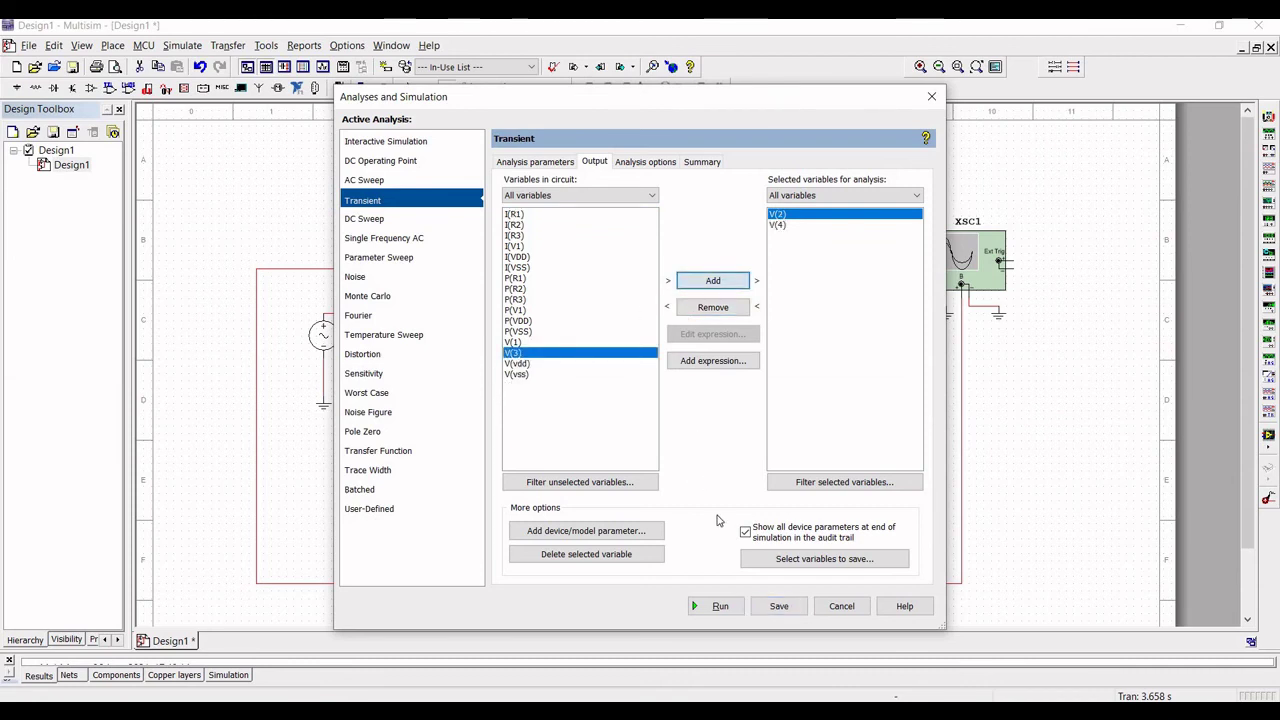
left_click(722, 606)
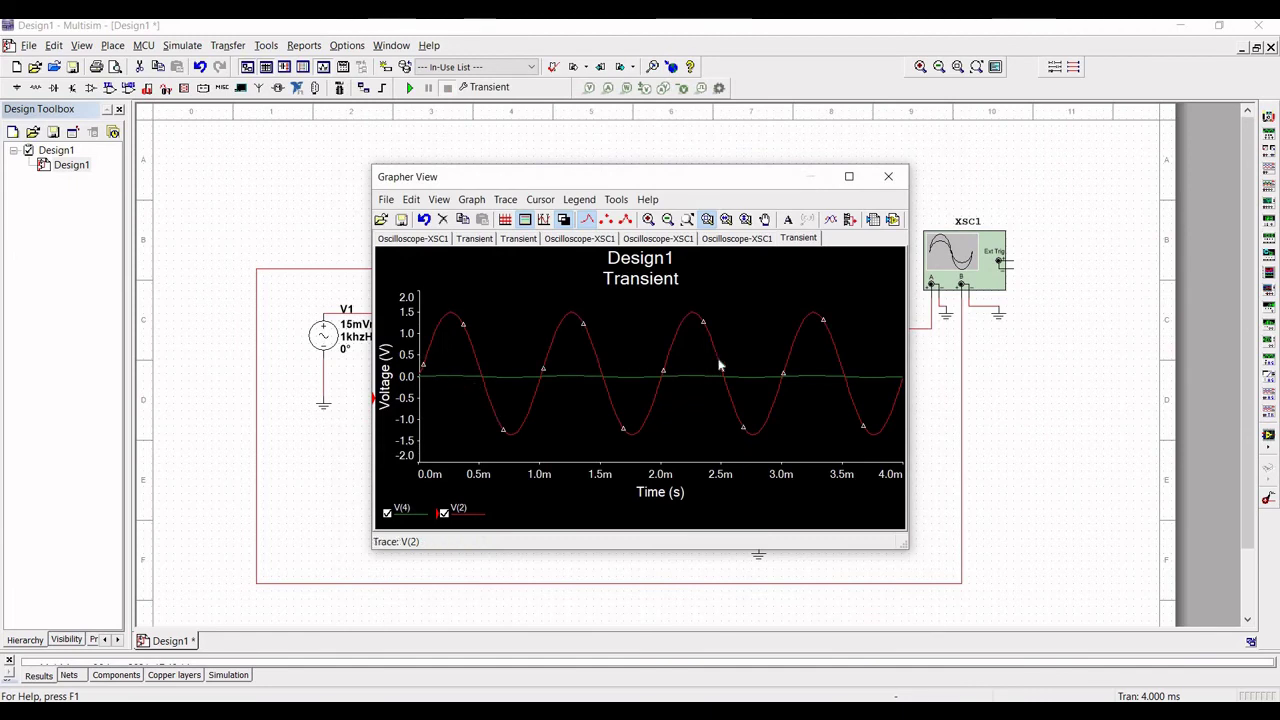
Set the grapher's voltage axis range to -1 V to 1 V
right_click(400, 361)
left_click(460, 364)
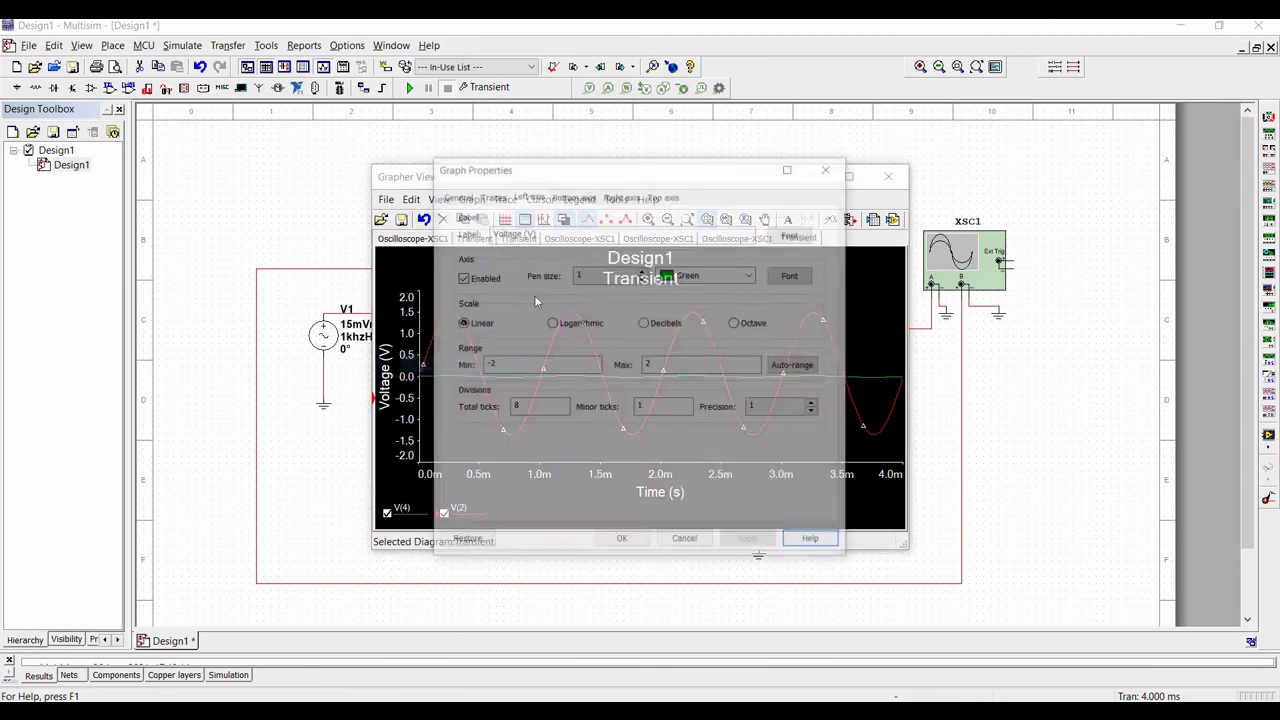
left_click(510, 365)
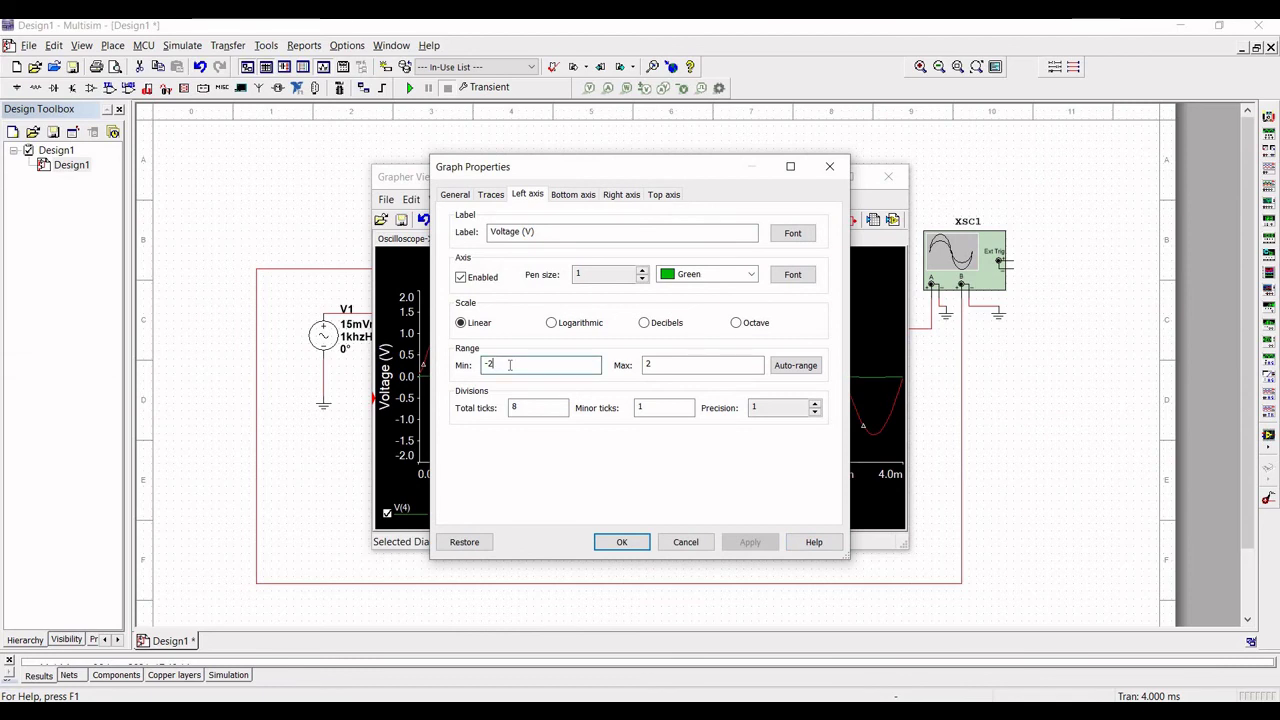
key("BackSpace")
type("1")
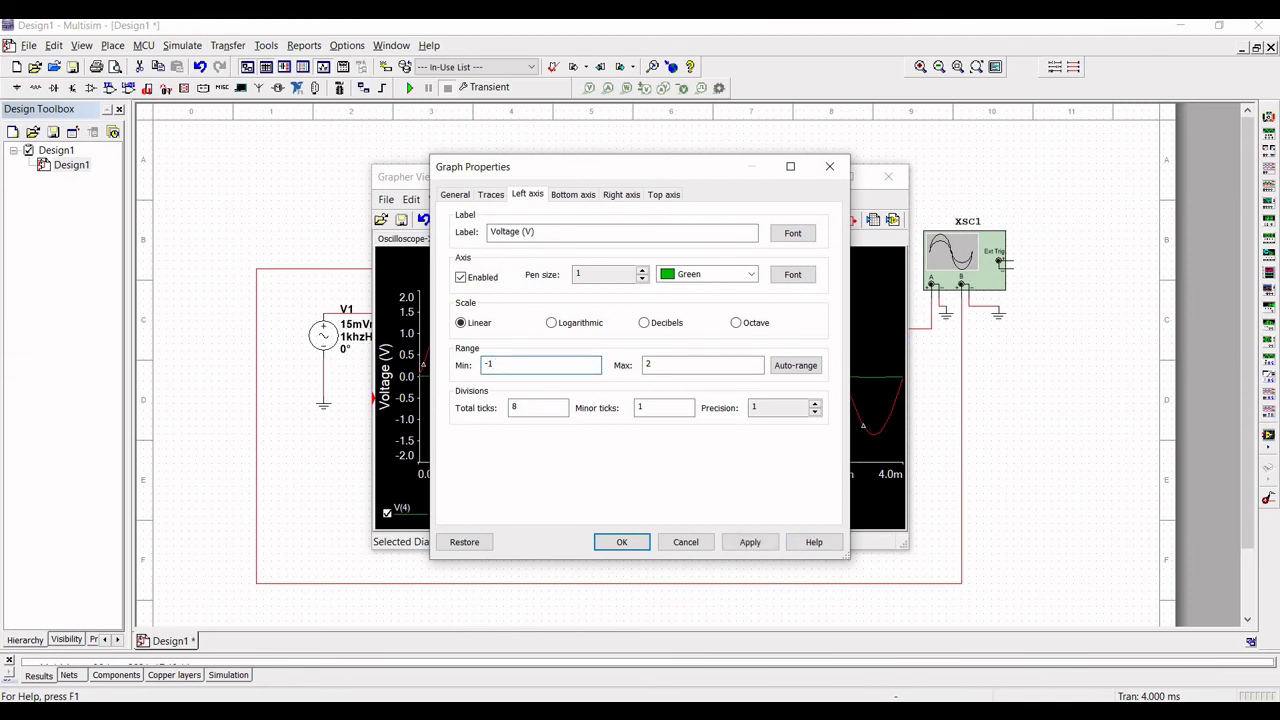
key("Tab")
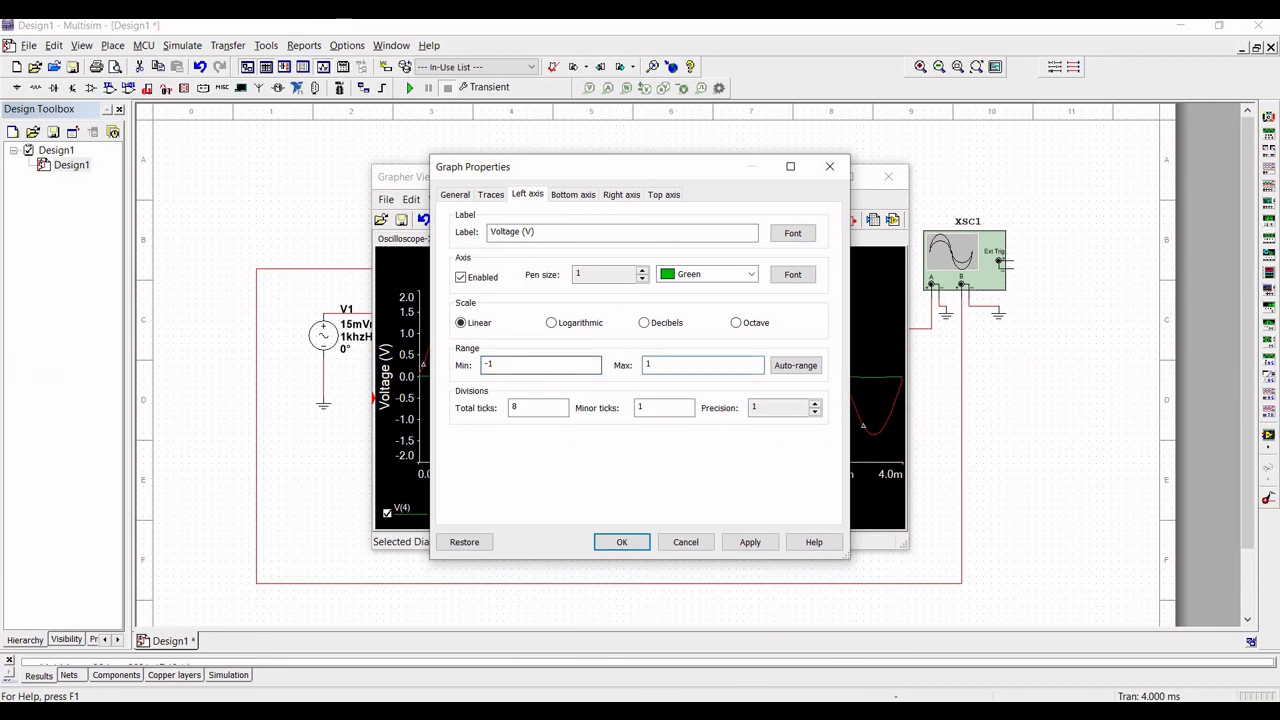
type("1")
left_click(621, 542)
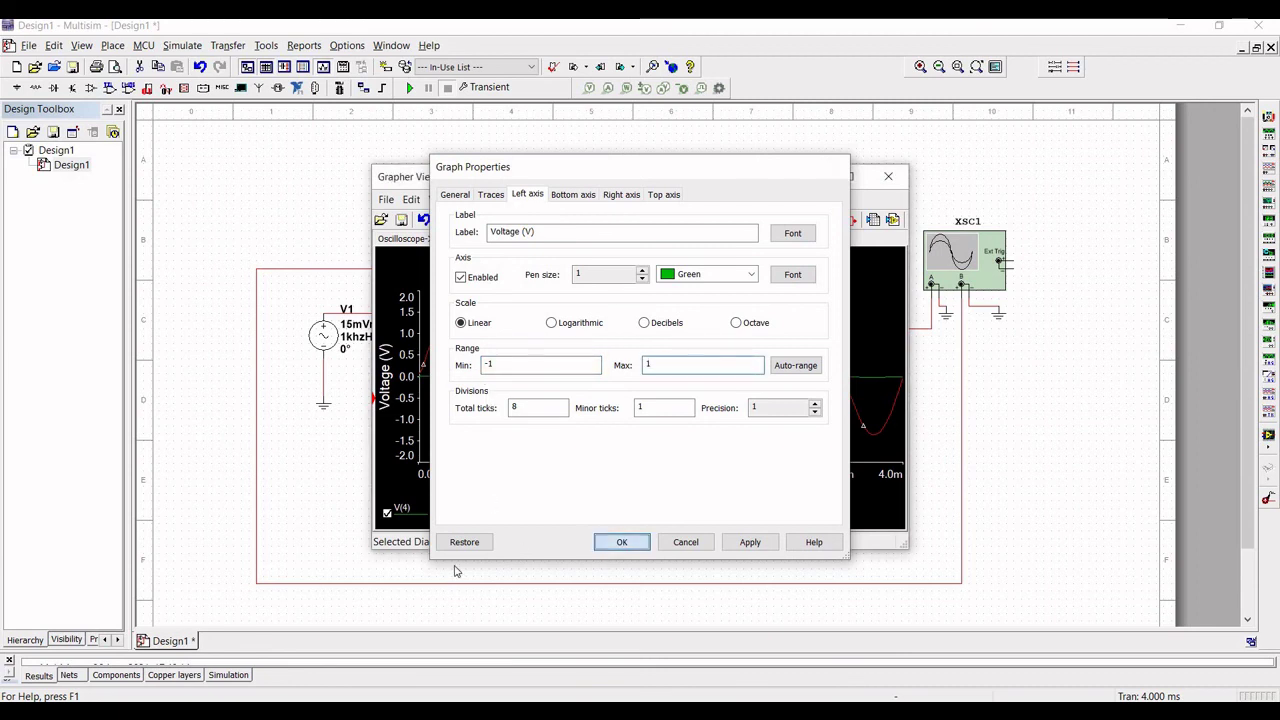
left_click(447, 368)
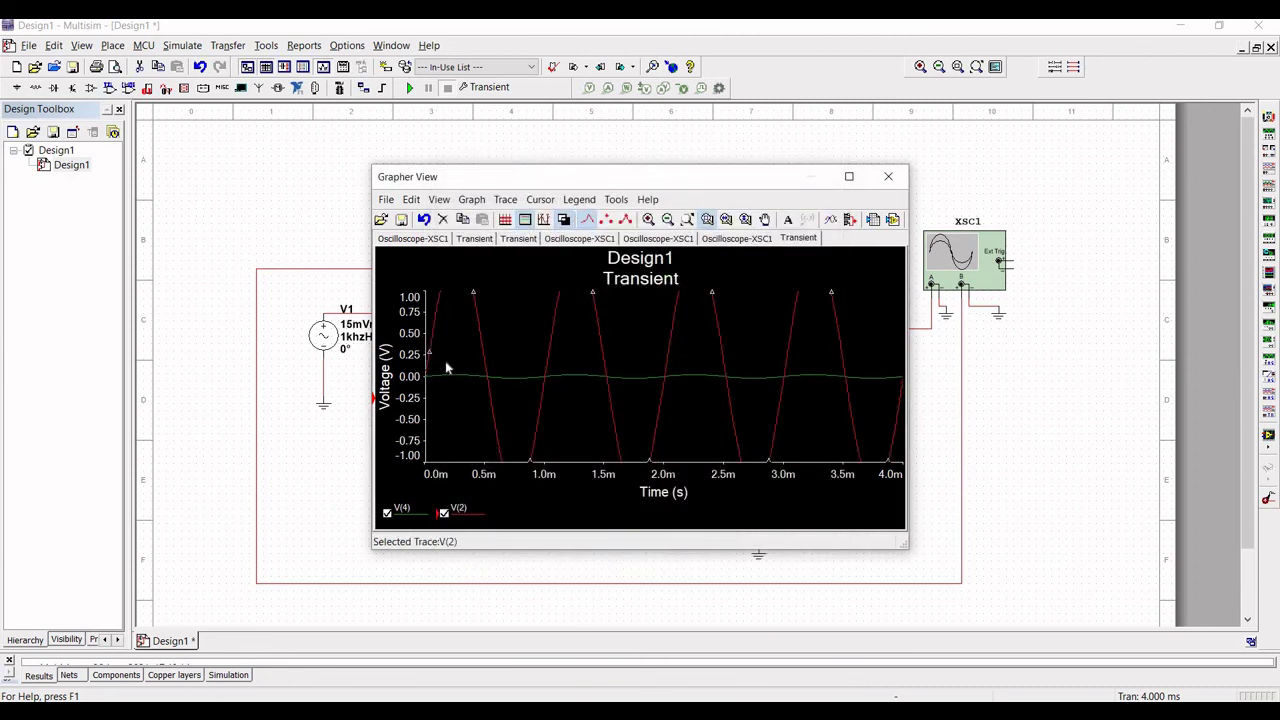
Narrow the voltage axis further to -0.2 V to 0.2 V
right_click(409, 375)
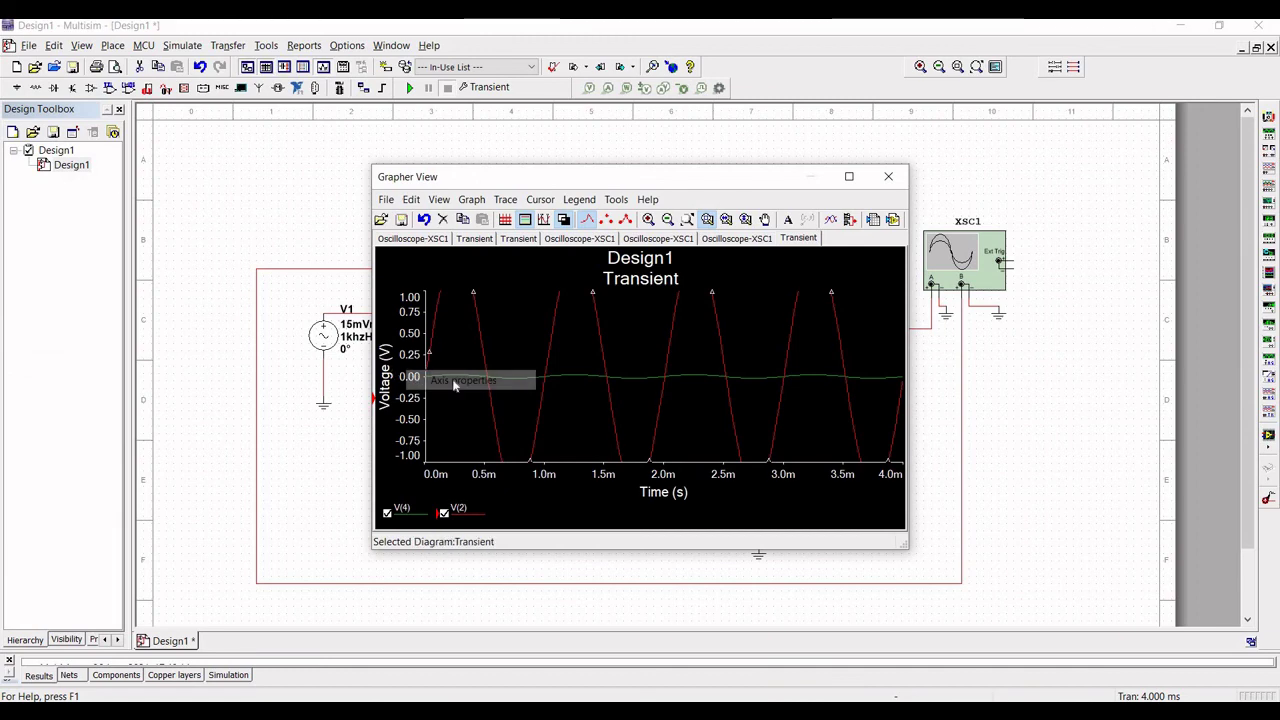
left_click(465, 380)
left_click(515, 364)
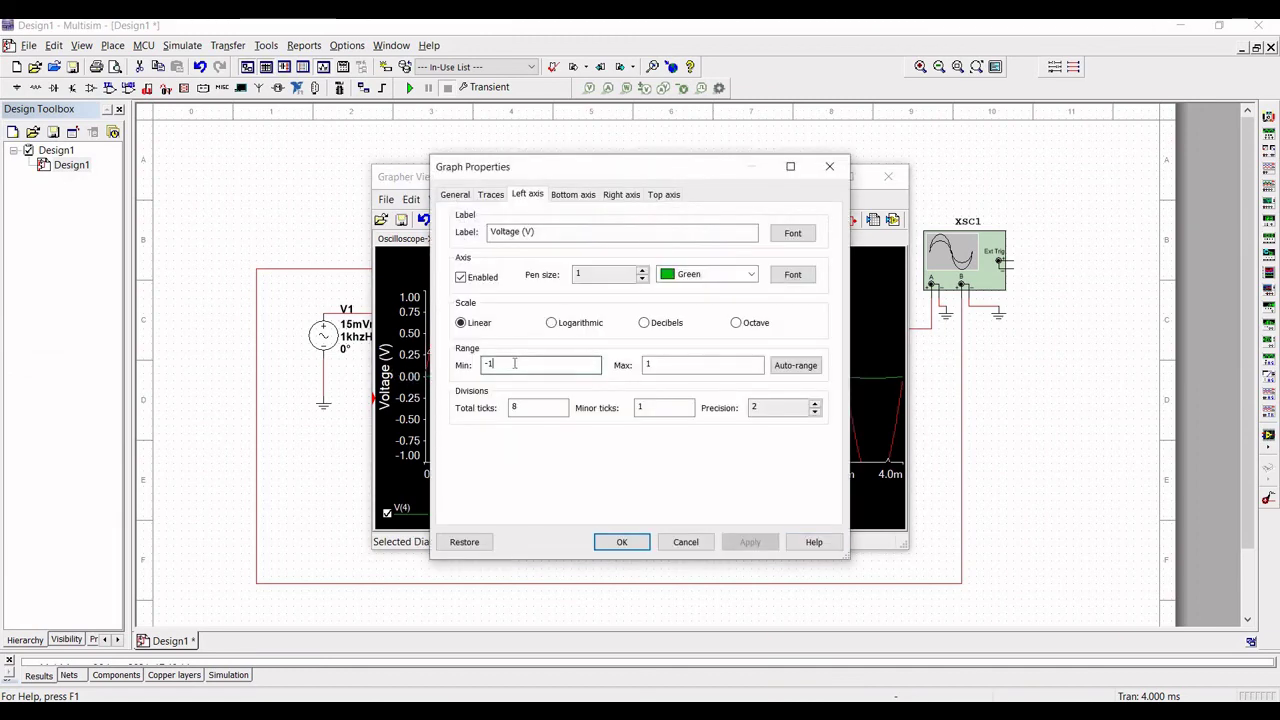
key("BackSpace")
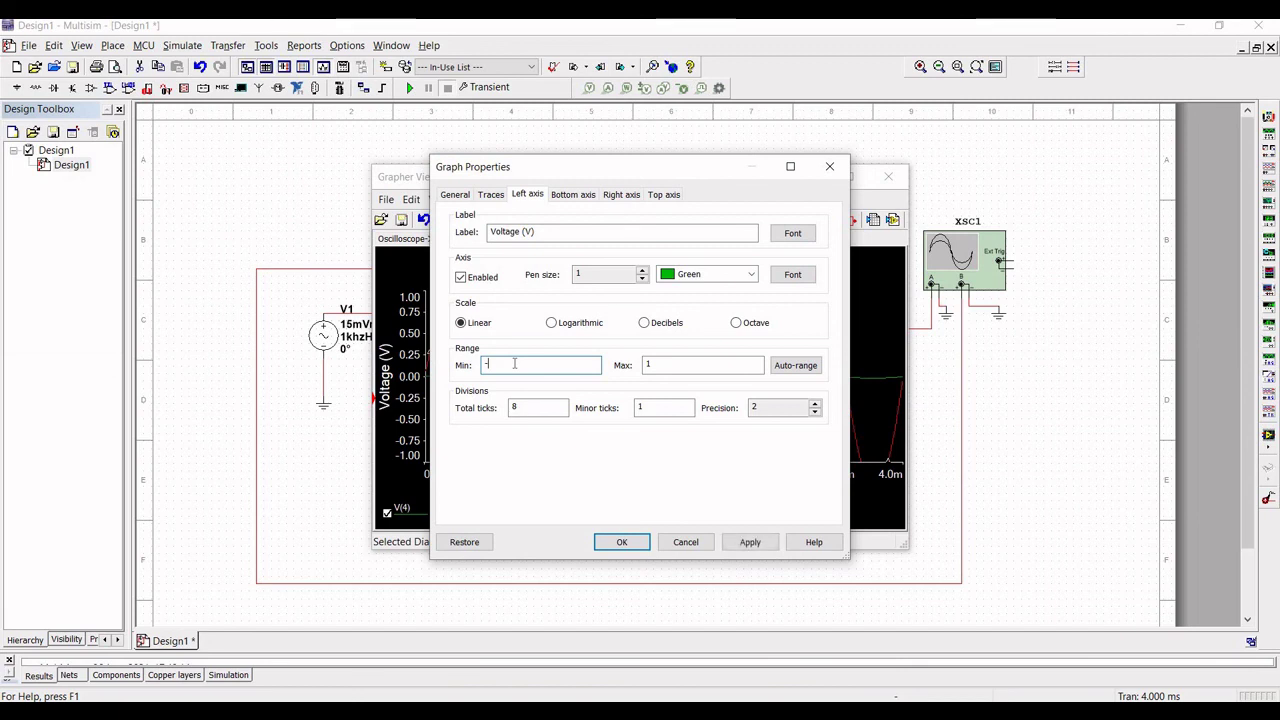
type("0.2")
key("Tab")
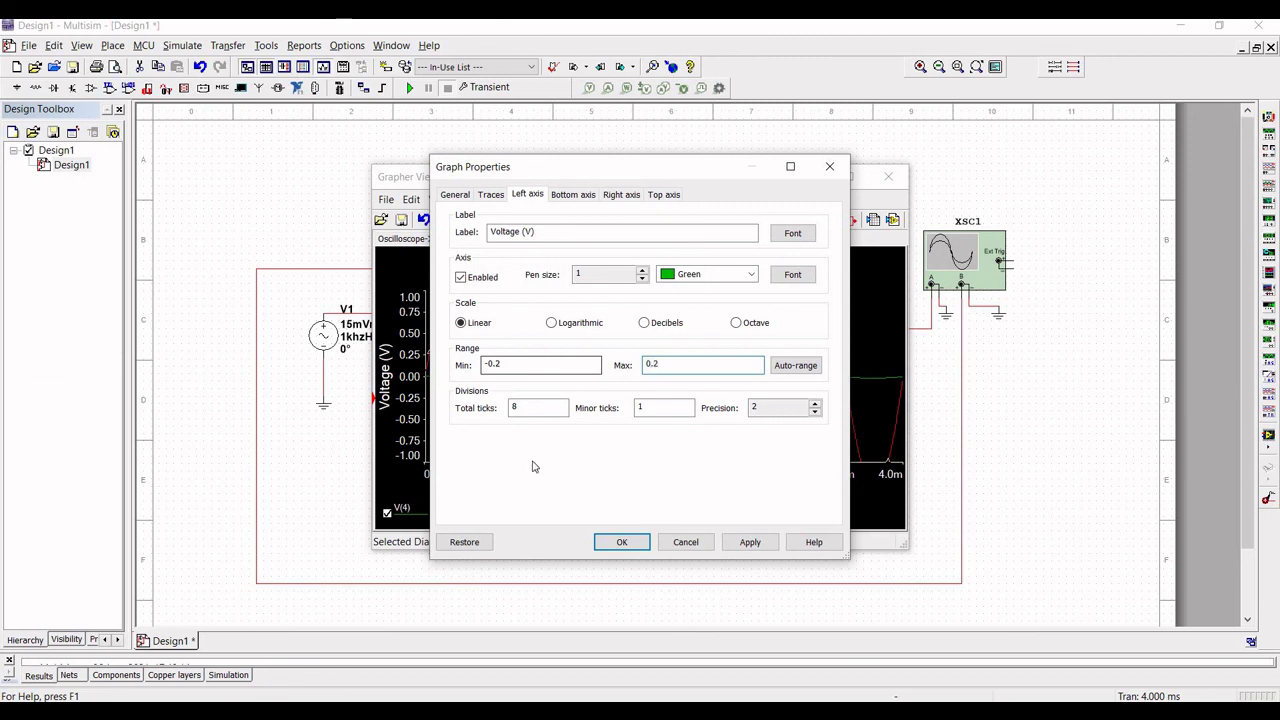
left_click(621, 541)
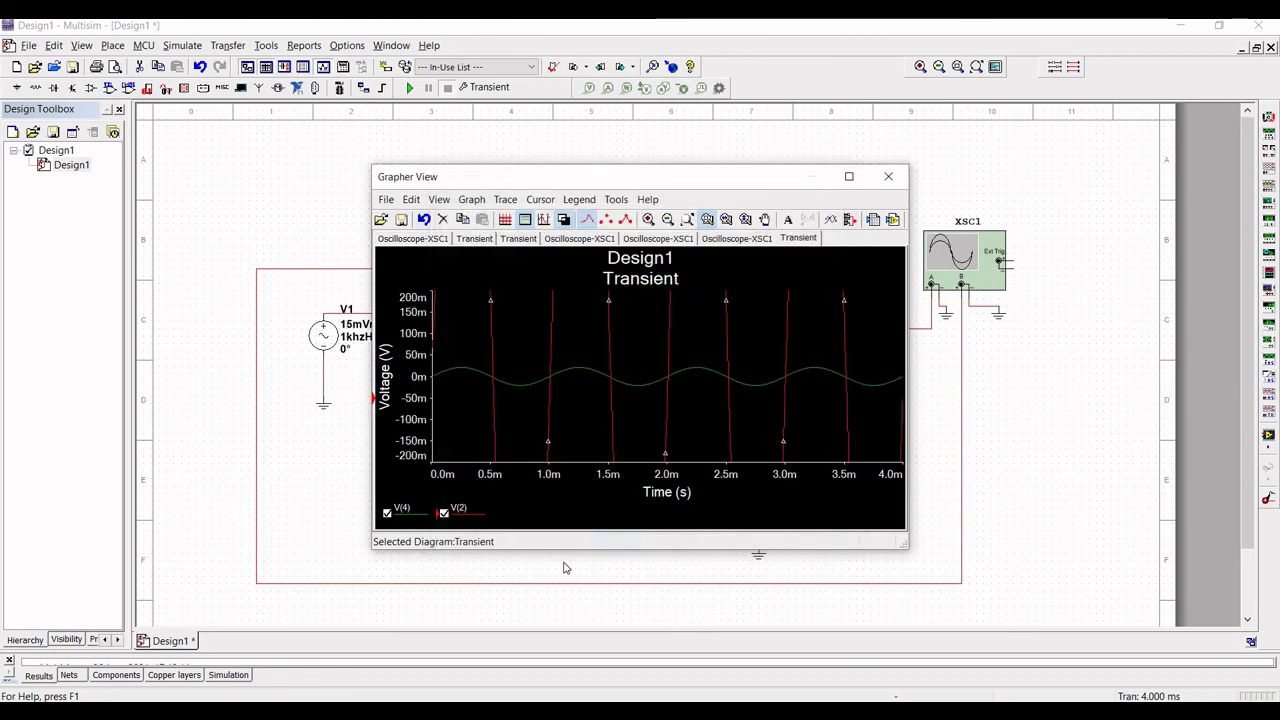
left_click(431, 379)
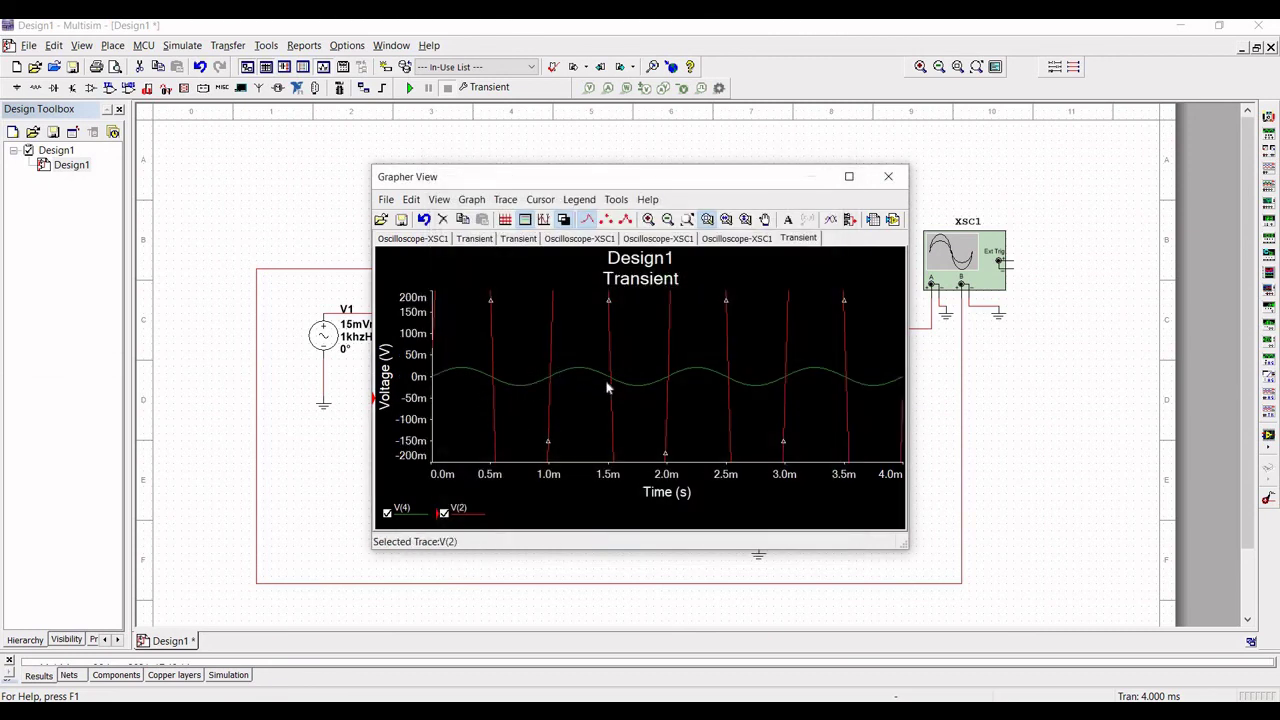